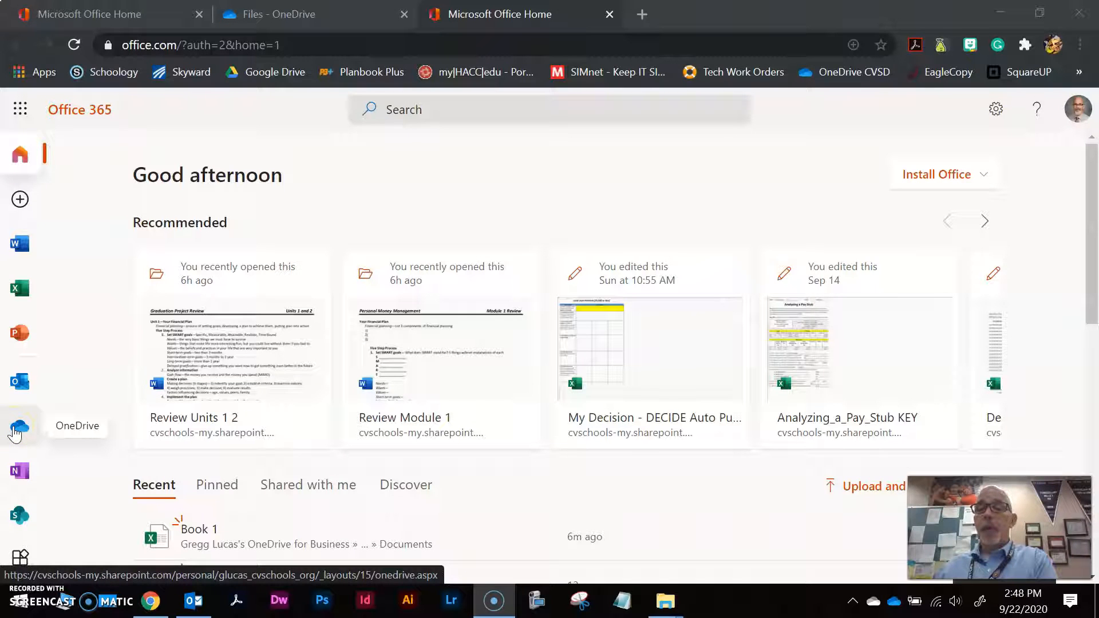
Step: Open OneDrive from the Office 365 home page and look through the folders in My files
click(19, 428)
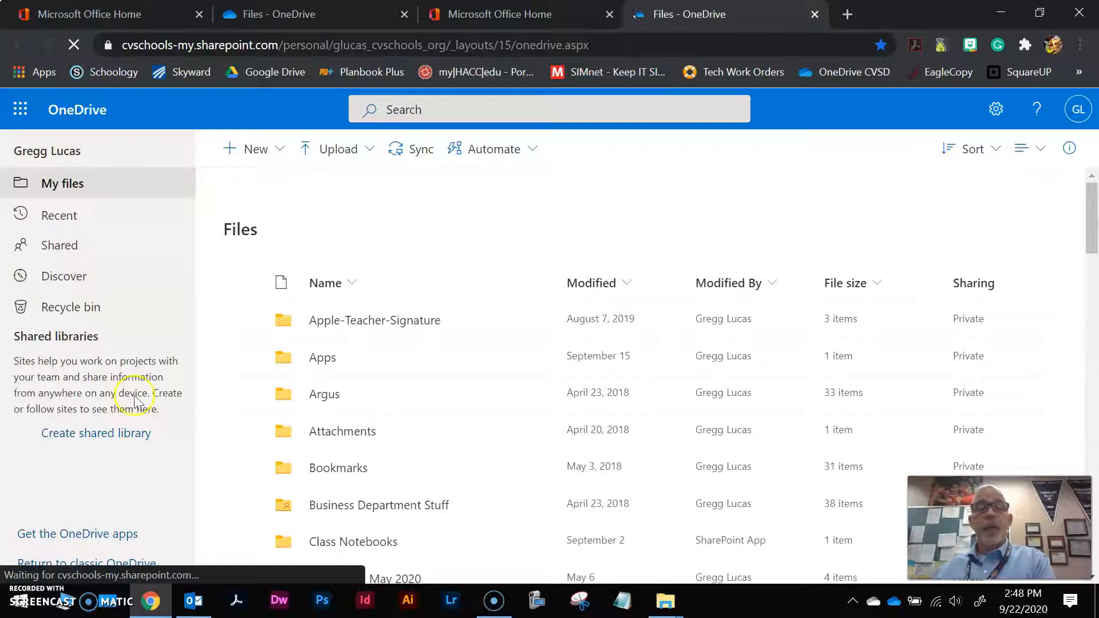
scroll(401, 349, down, 5)
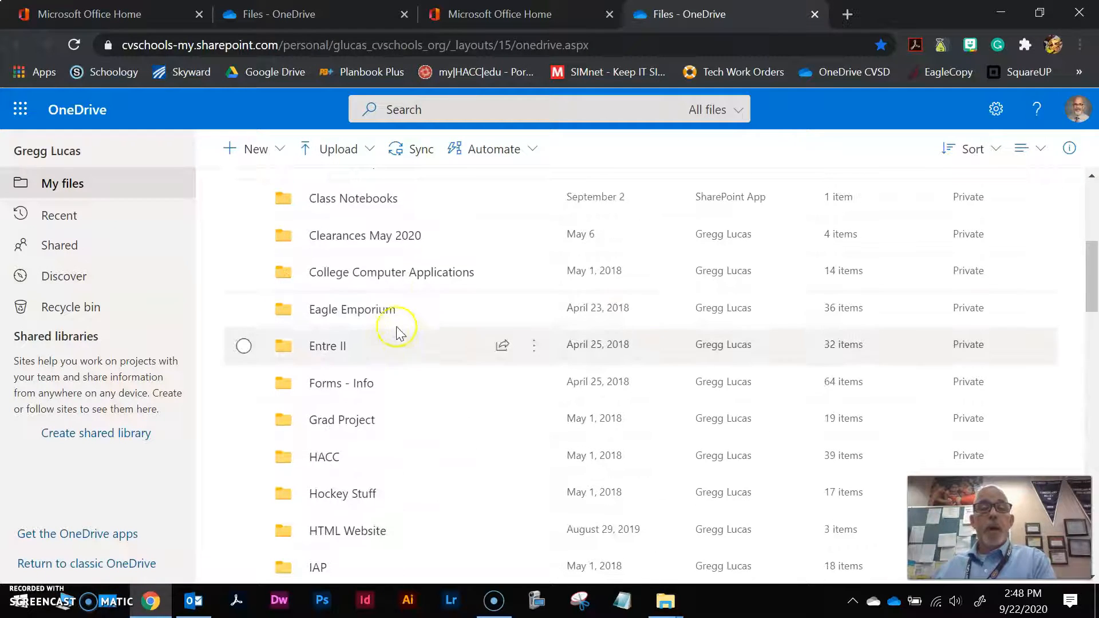
scroll(393, 324, down, 4)
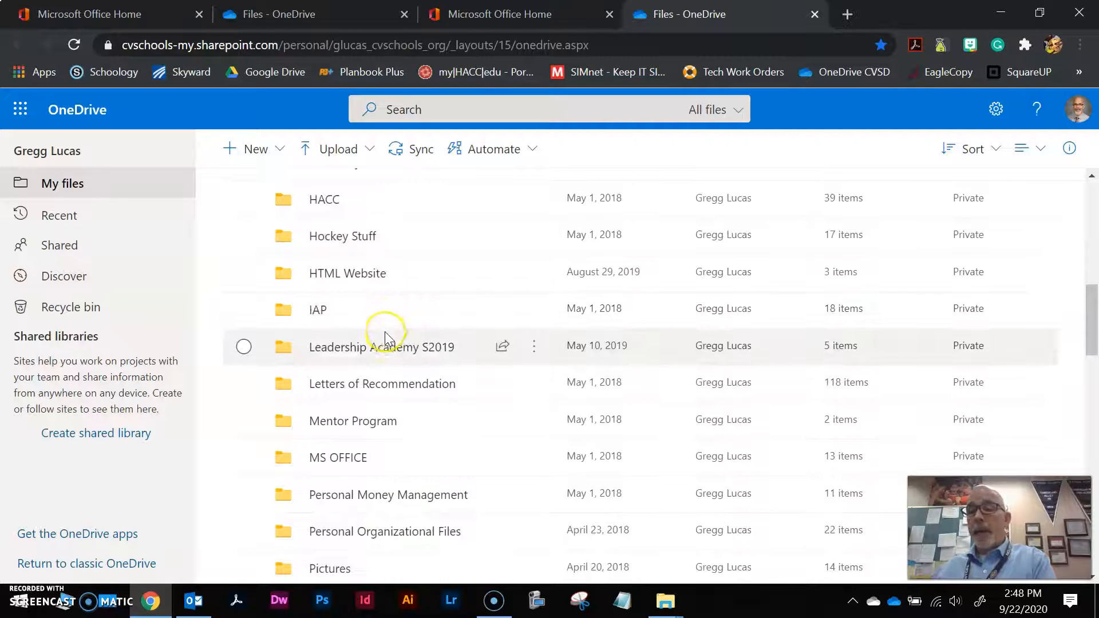
scroll(378, 359, up, 1)
scroll(378, 361, up, 8)
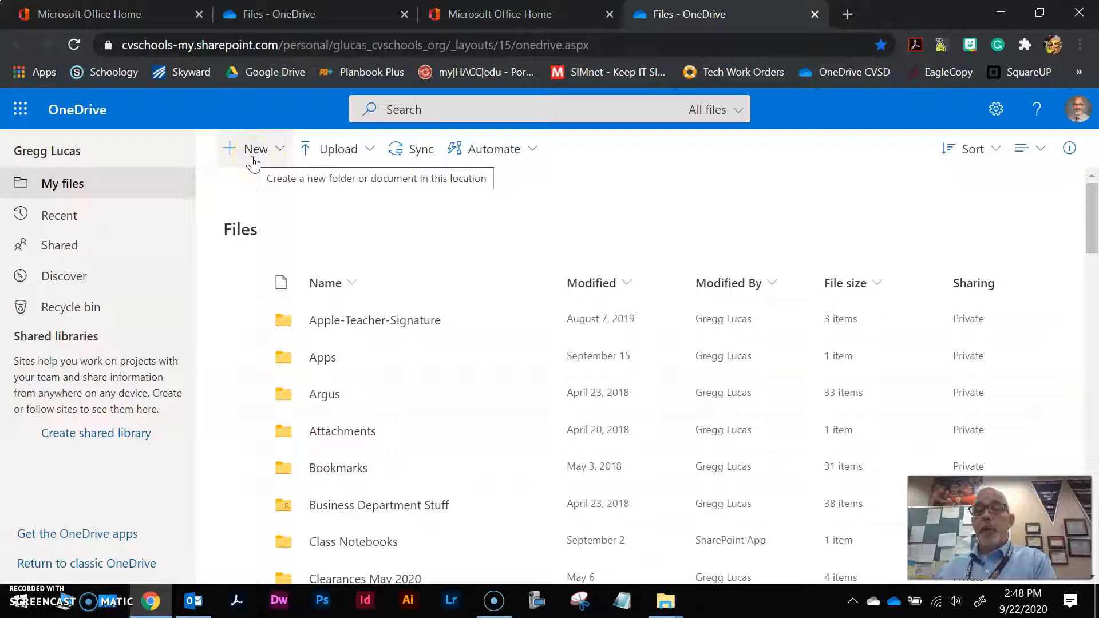
Step: Create a new folder named "Entre PL" in My files
click(253, 163)
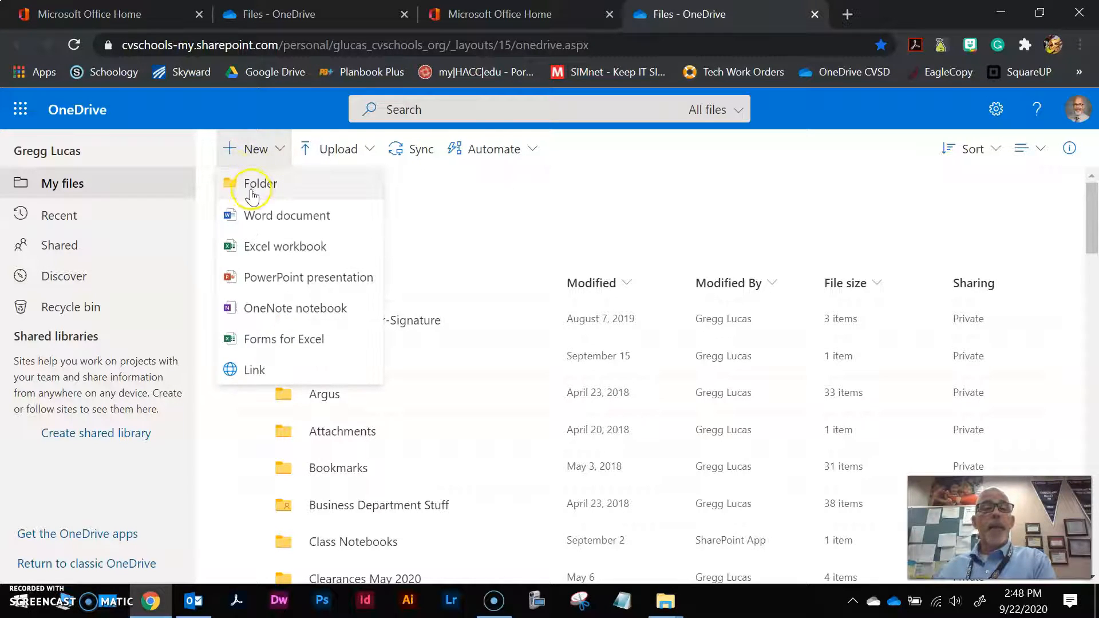
click(253, 191)
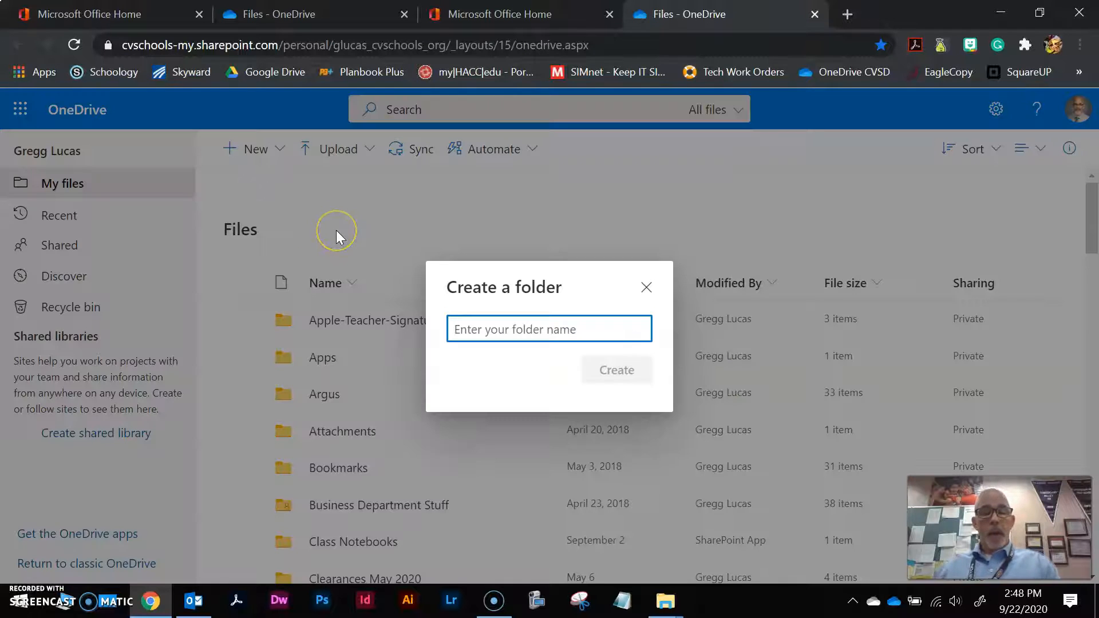
text(Entre P)
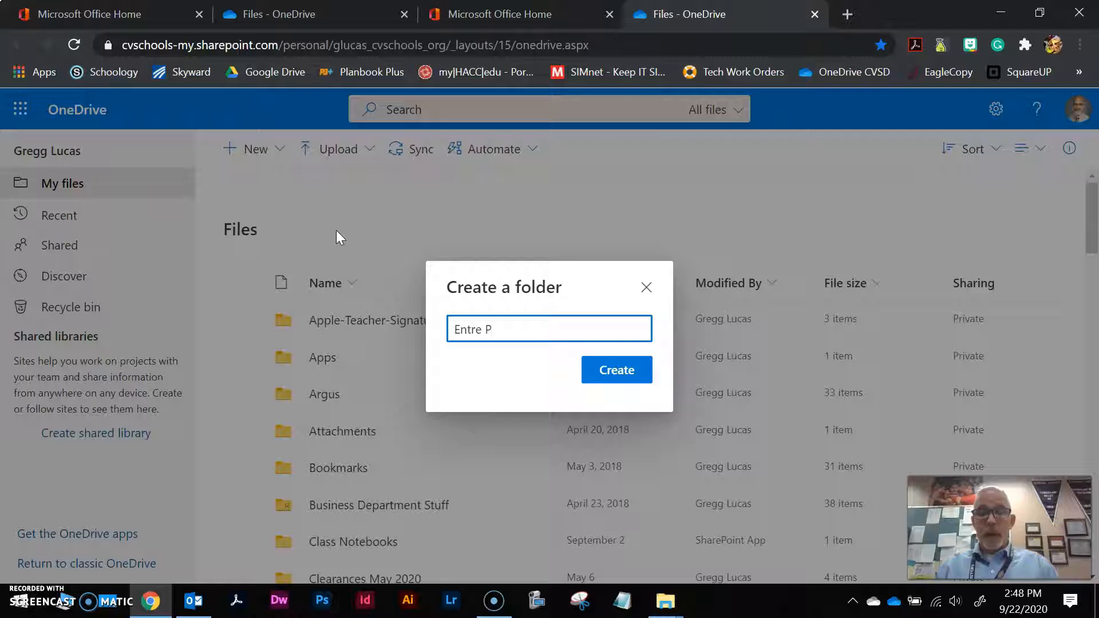
text(J)
key(BackSpace)
text(L)
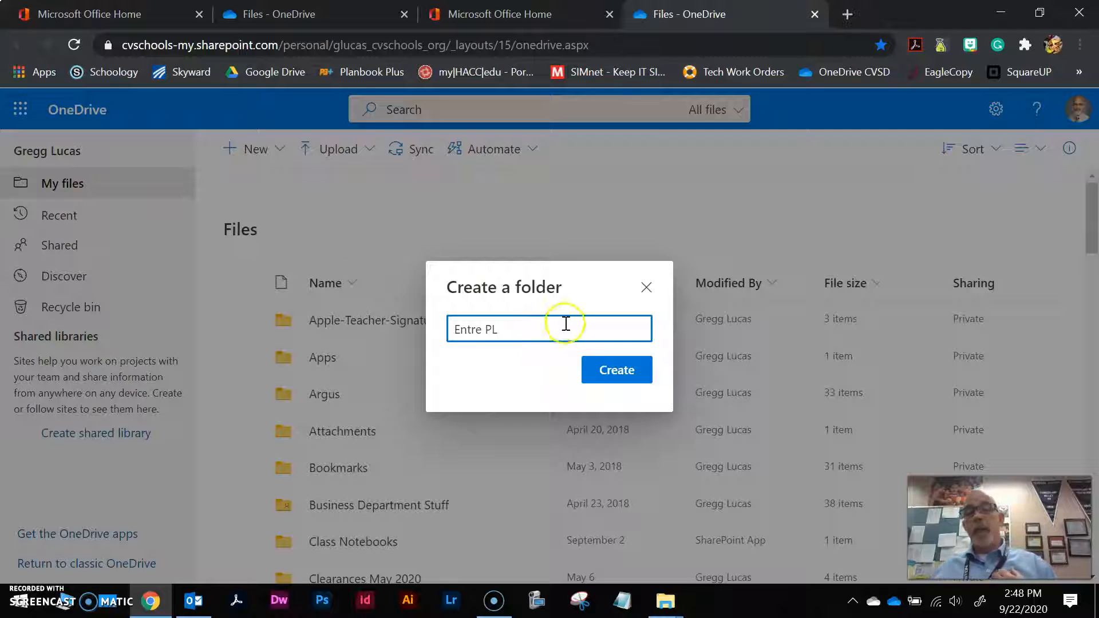
click(616, 373)
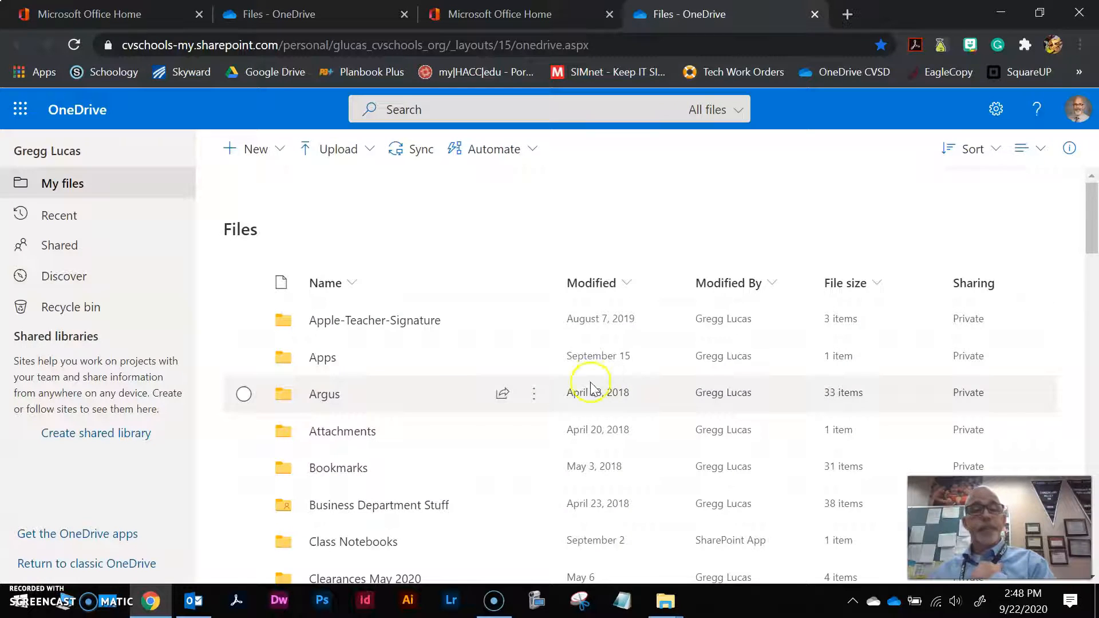
Step: Open the Entre PL folder, place the browser beside the desktop and upload the Feb_2020_Sales workbook from the desktop into the folder
scroll(590, 388, down, 5)
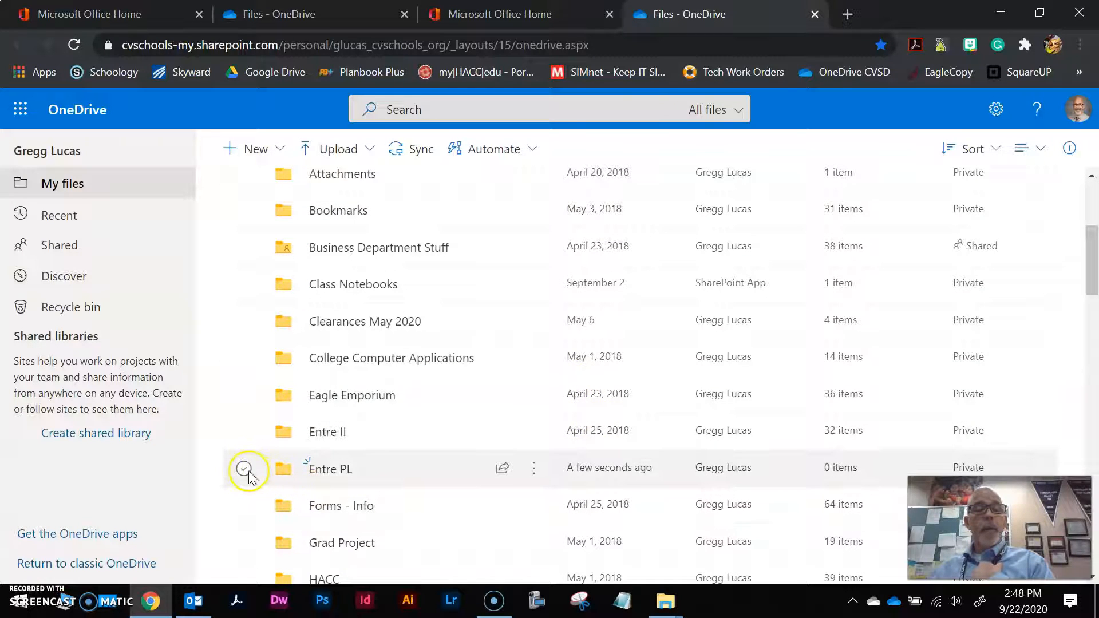
click(325, 469)
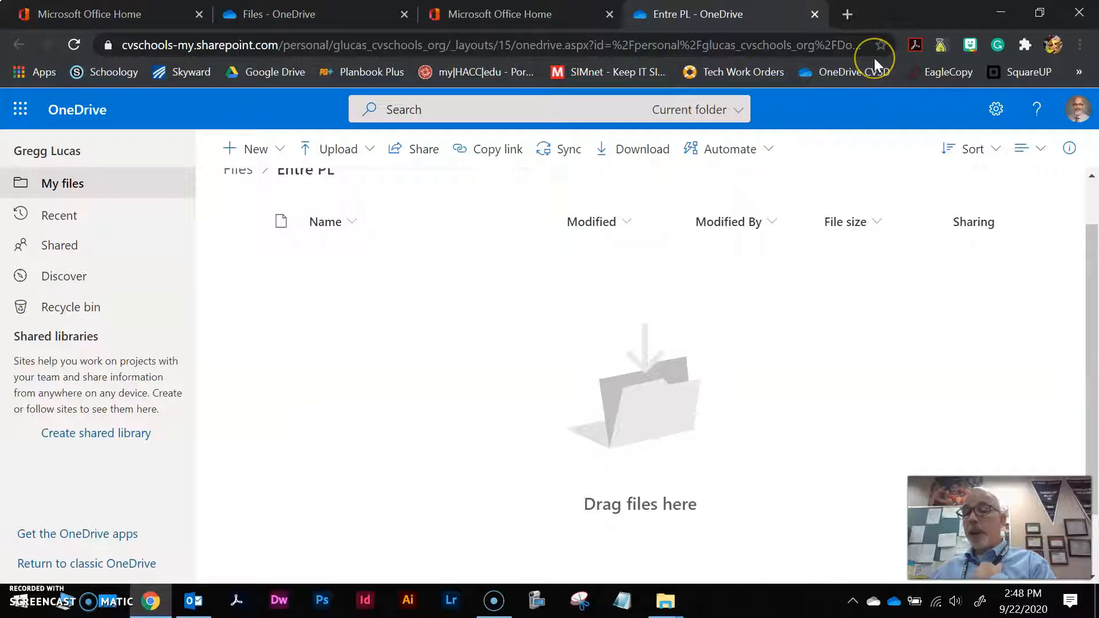
drag(904, 13, 0, 171)
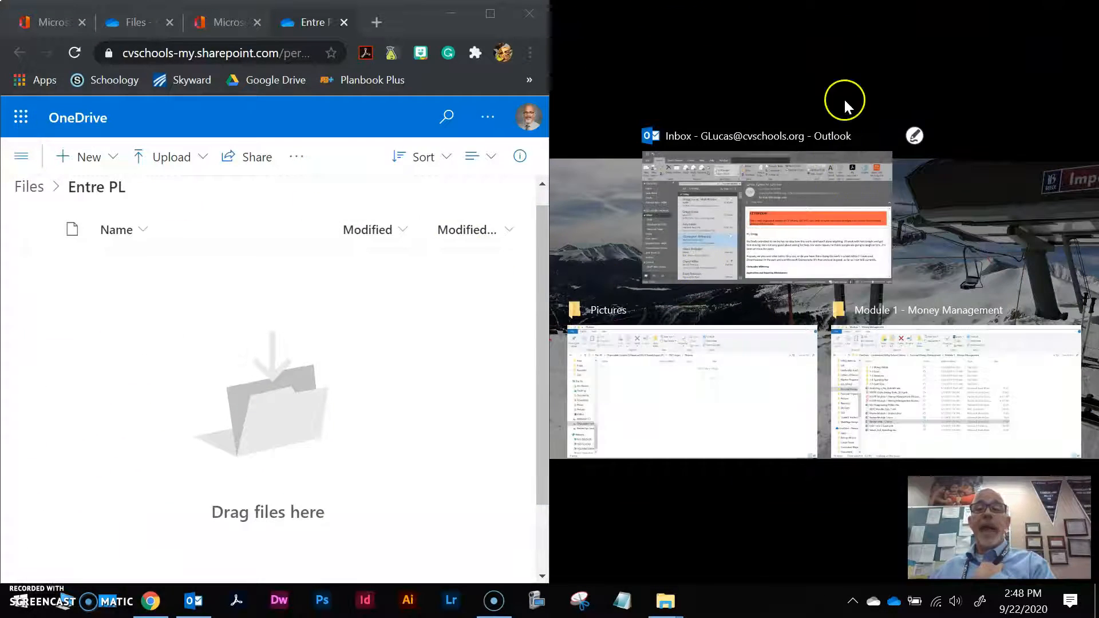
click(834, 56)
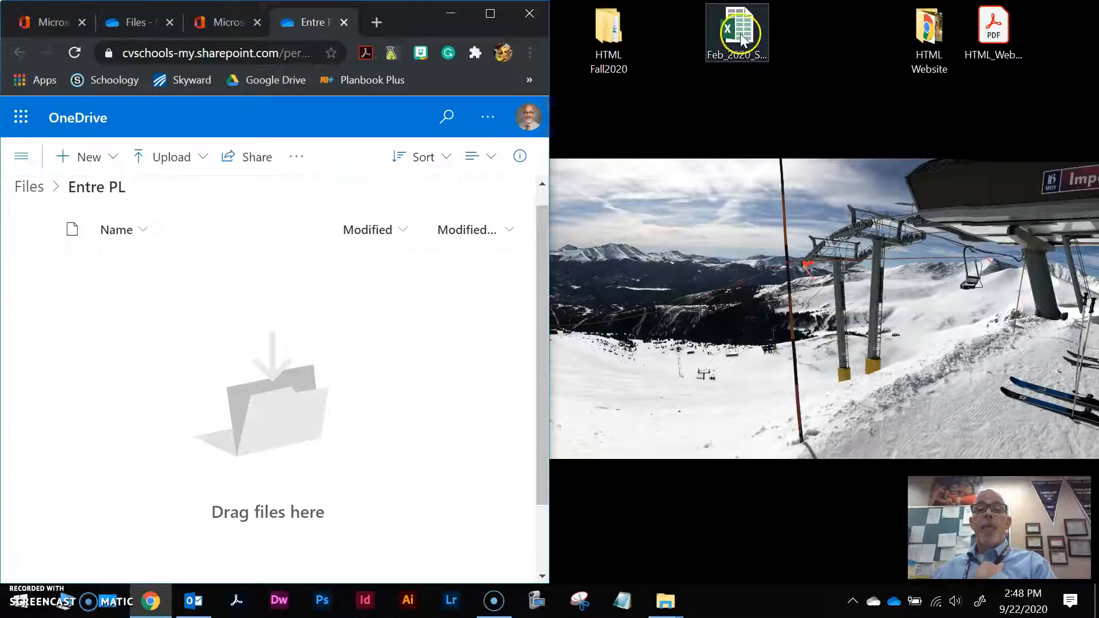
drag(742, 39, 183, 338)
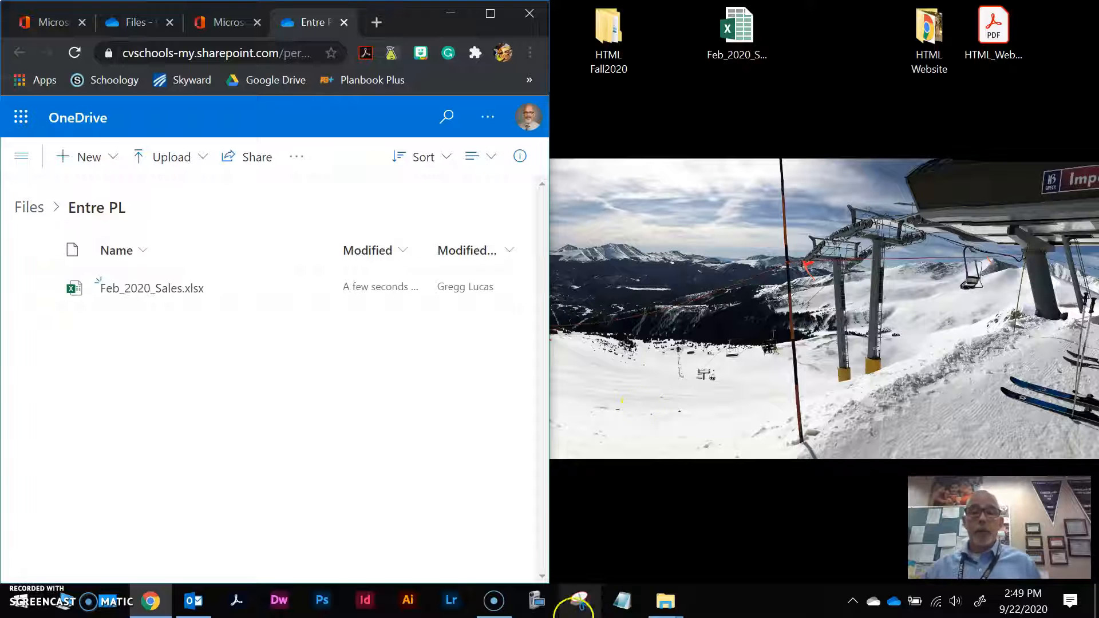
Step: Switch to File Explorer and select EEMP_Sales_History (5).xlsx in the Downloads folder
click(667, 602)
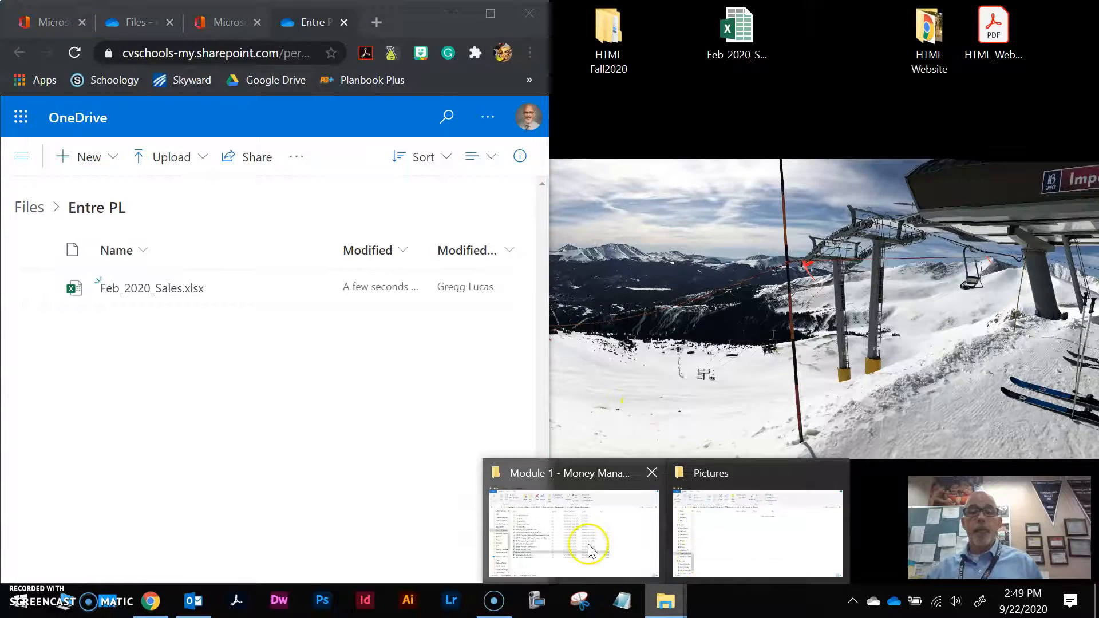
click(643, 544)
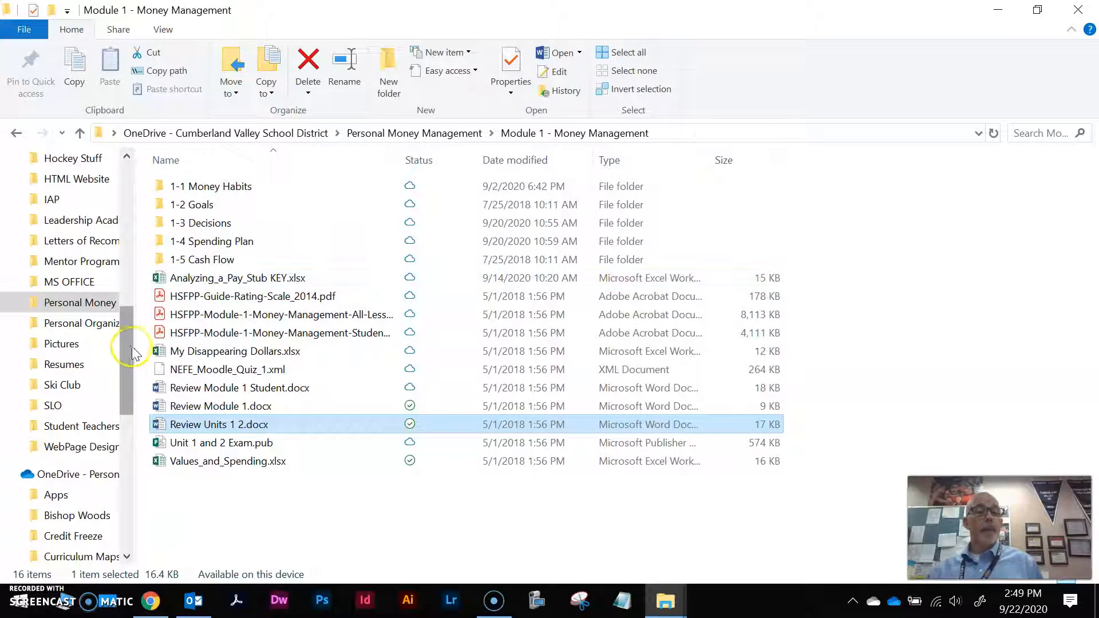
scroll(74, 377, down, 8)
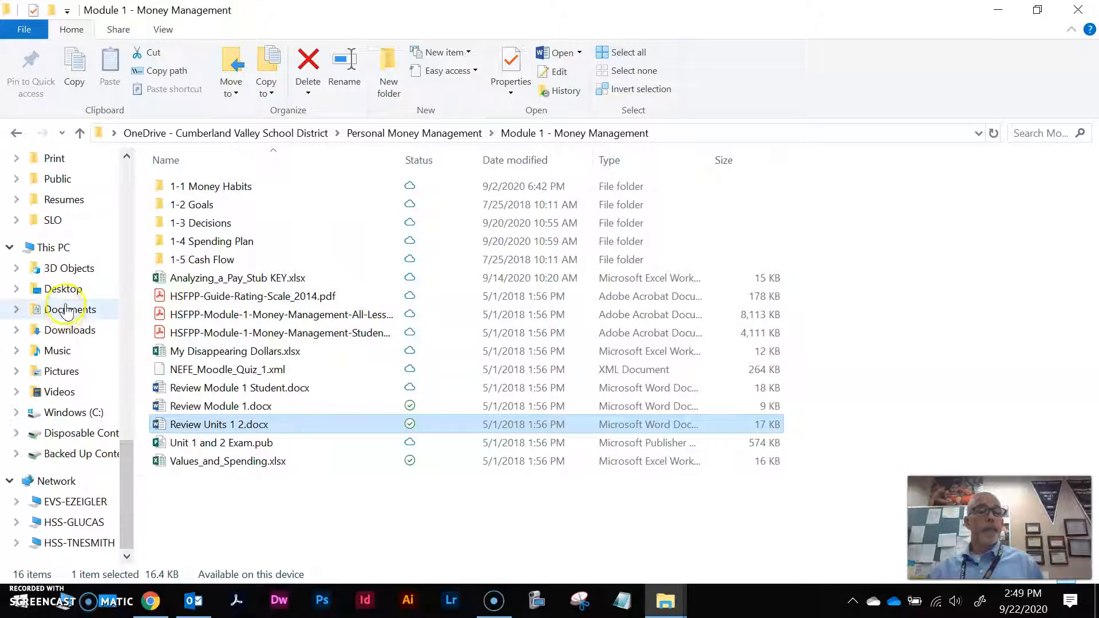
click(60, 330)
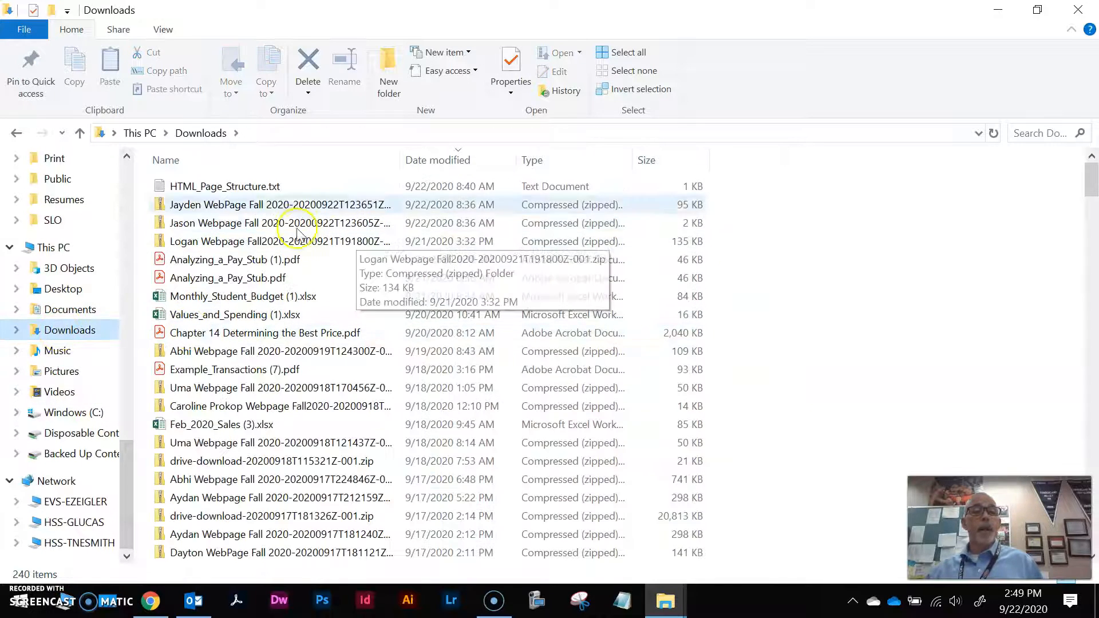
scroll(232, 416, down, 4)
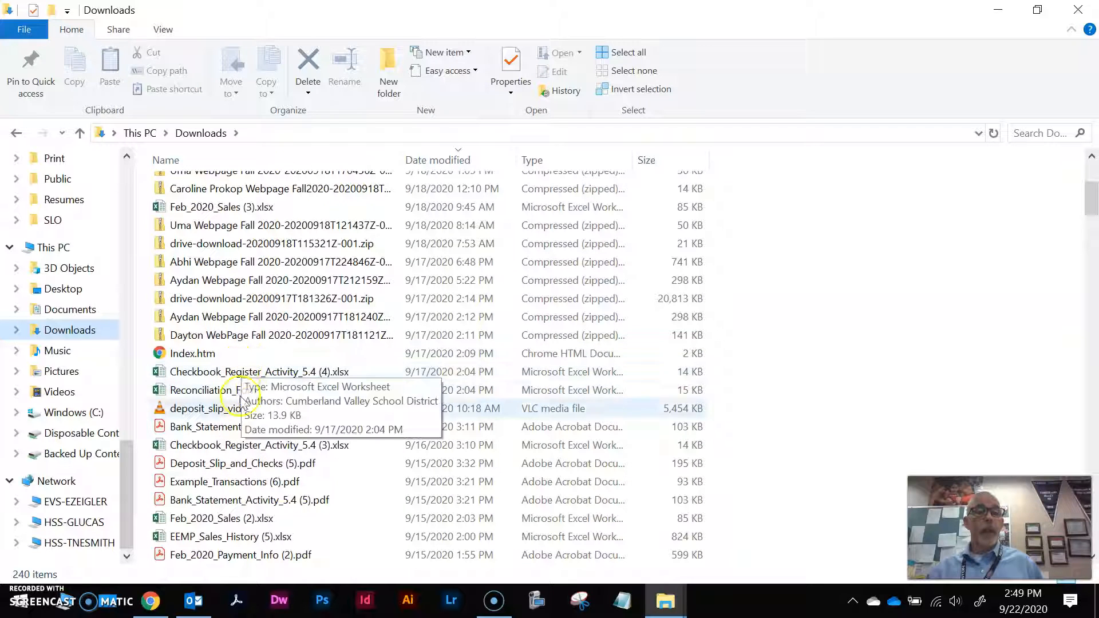
click(218, 538)
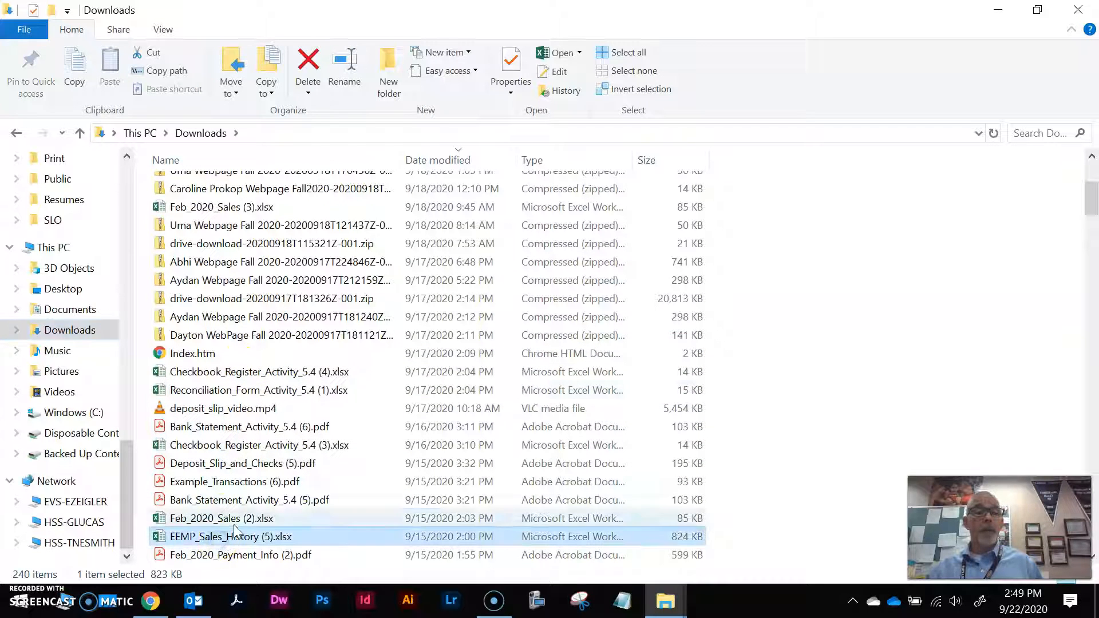
Step: Place the Downloads window side by side with the OneDrive folder, and close it without transferring a file
click(661, 38)
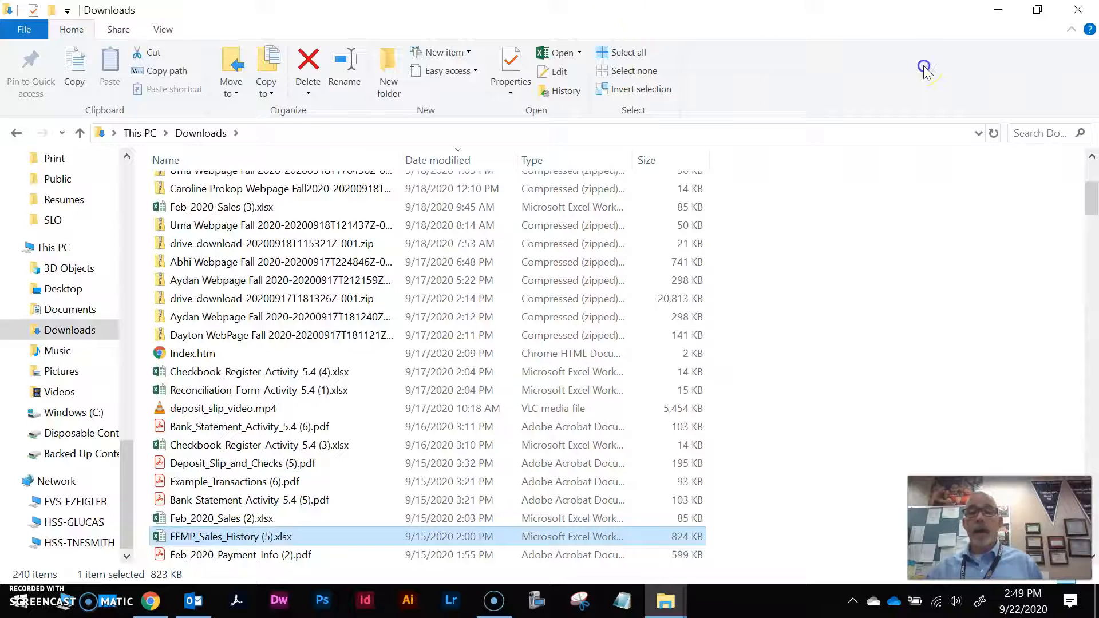
click(853, 44)
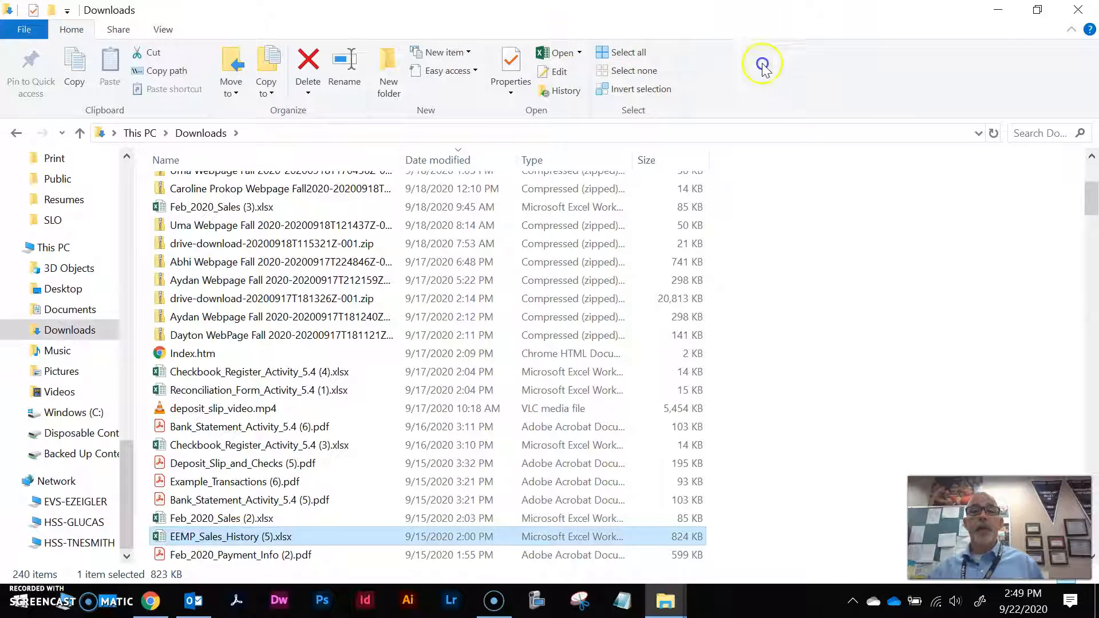
drag(560, 19, 1096, 229)
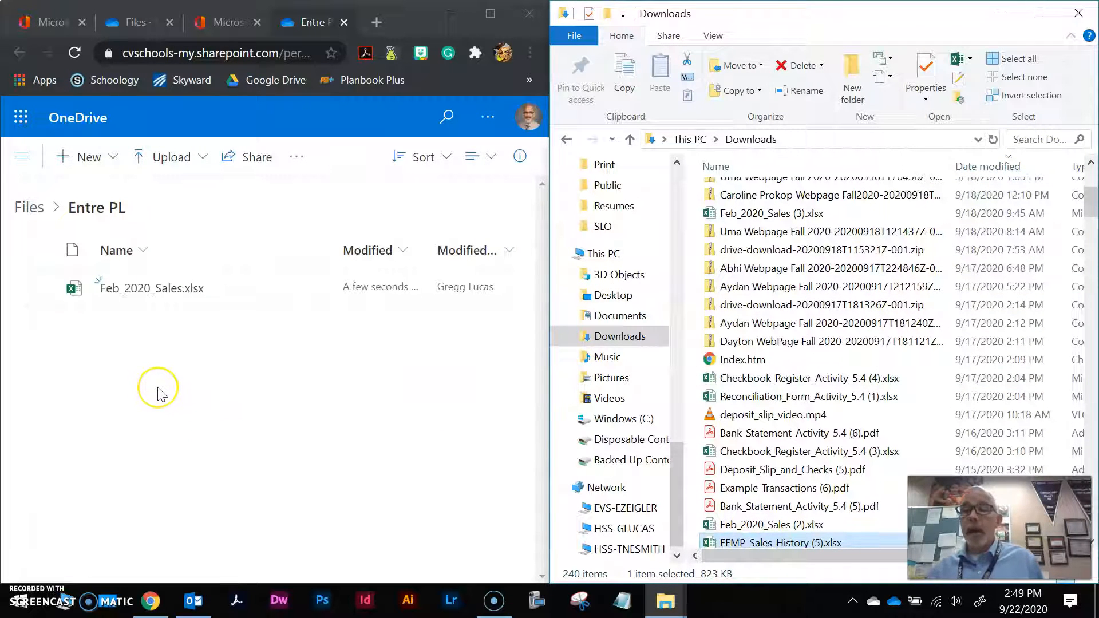
click(1078, 12)
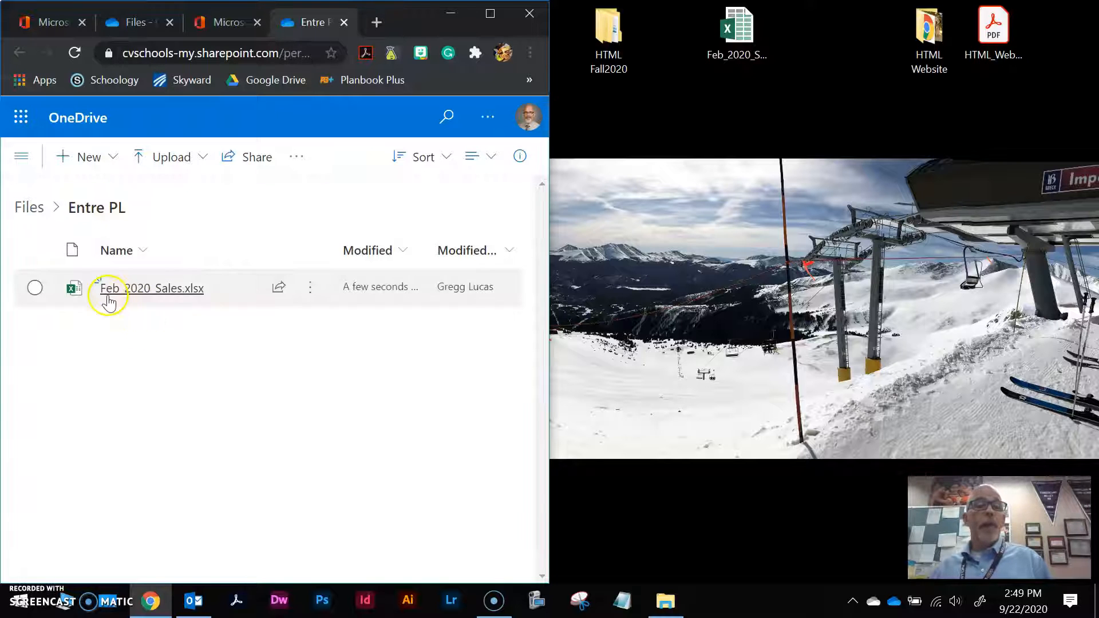
Step: Open Feb_2020_Sales.xlsx from the Entre PL folder in a maximized window and widen the SKU column to fit its full numbers
click(126, 287)
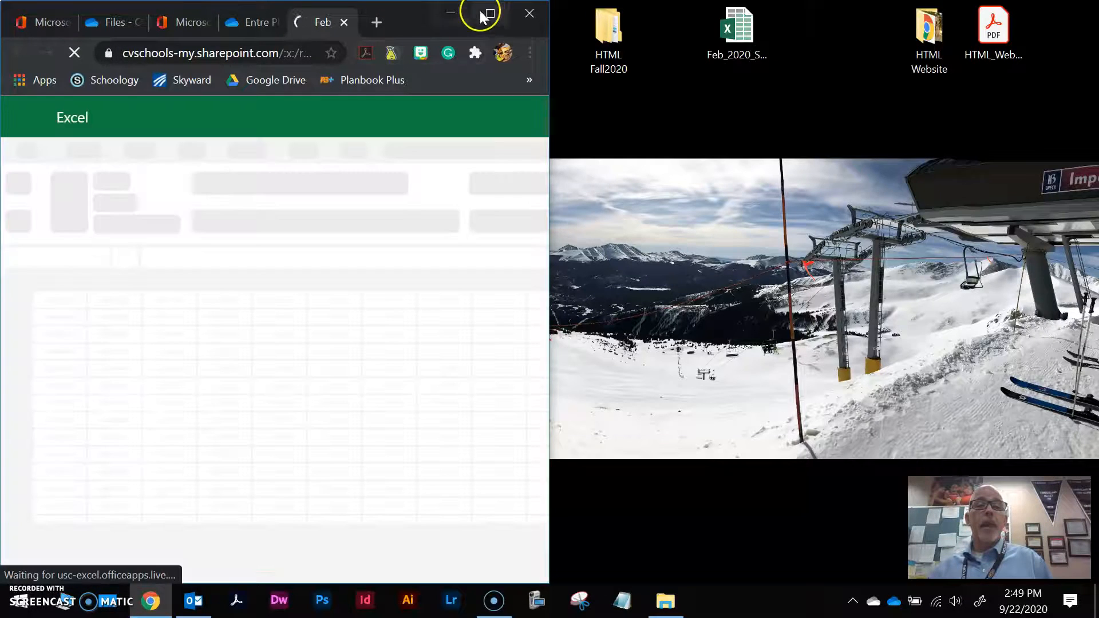
click(490, 13)
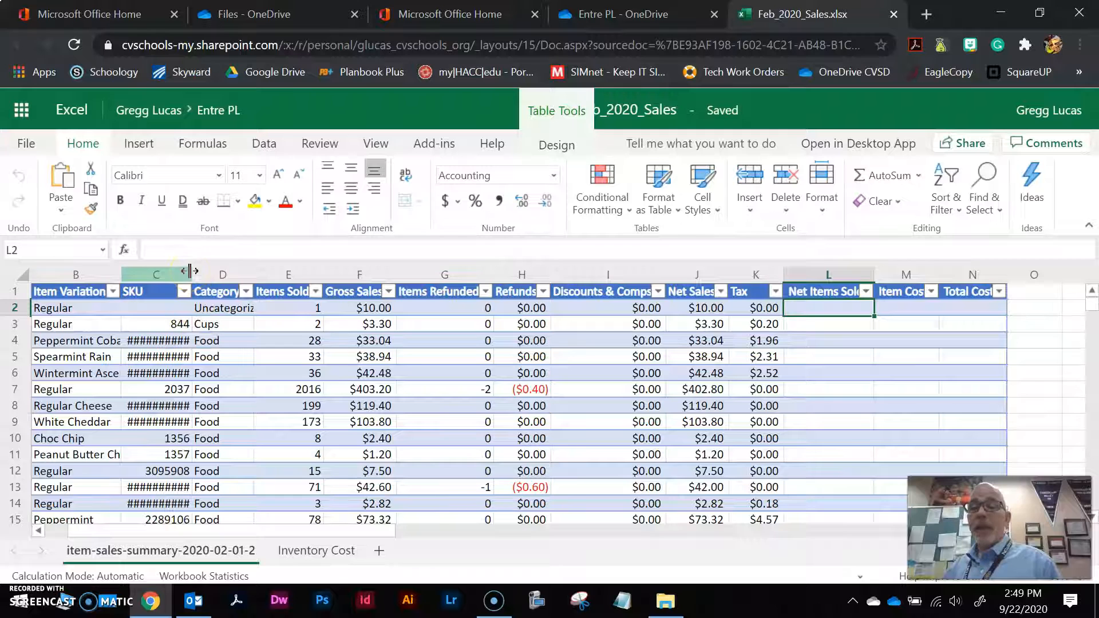
drag(190, 271, 195, 271)
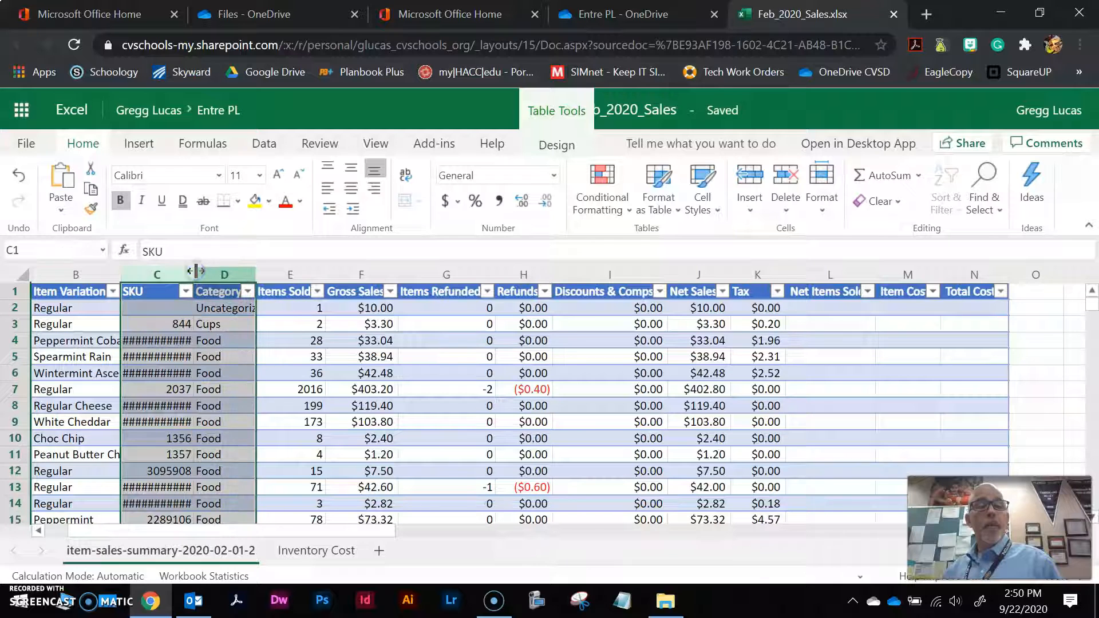
click(195, 271)
click(291, 273)
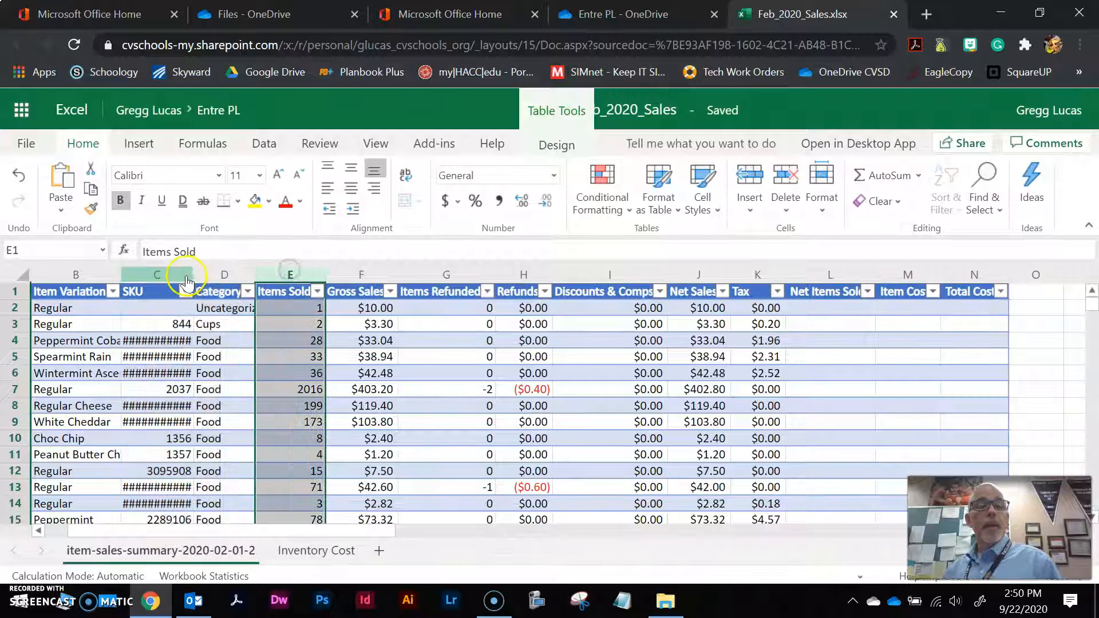
drag(193, 271, 208, 269)
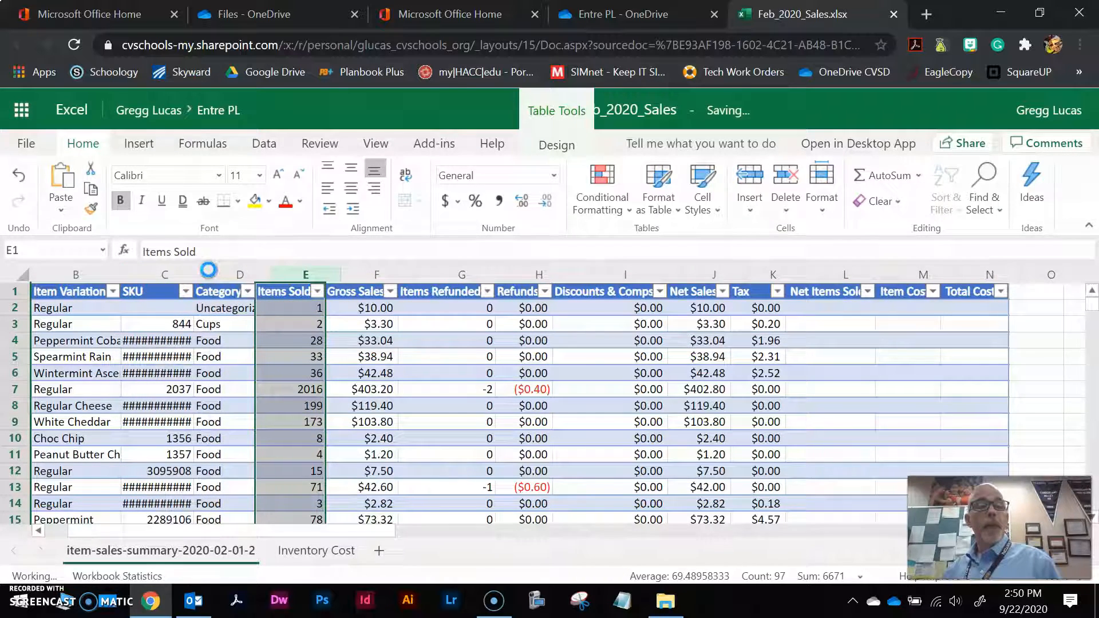
click(182, 343)
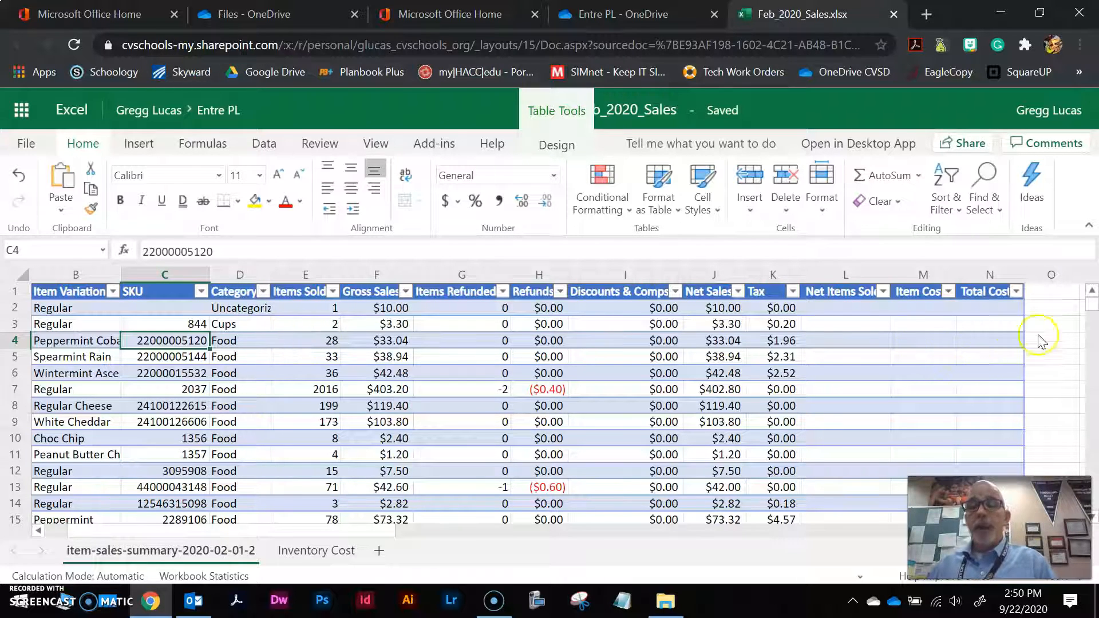
Step: Calculate Net Items Sold in cell L2 by adding Items Sold and Items Refunded with the formula =E2+G2
click(845, 308)
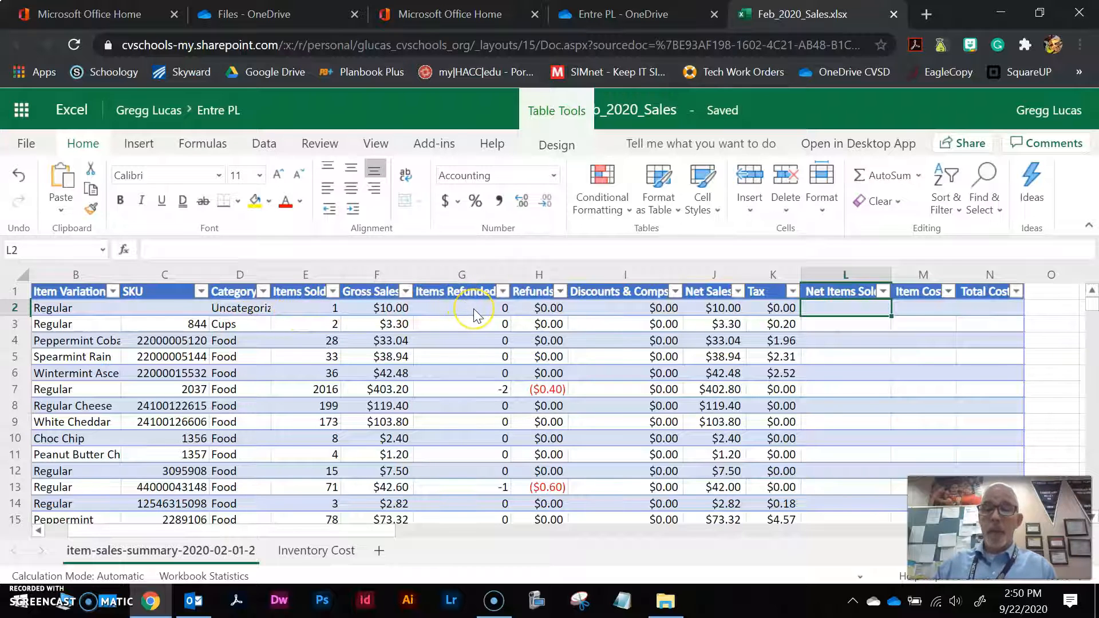
text(=)
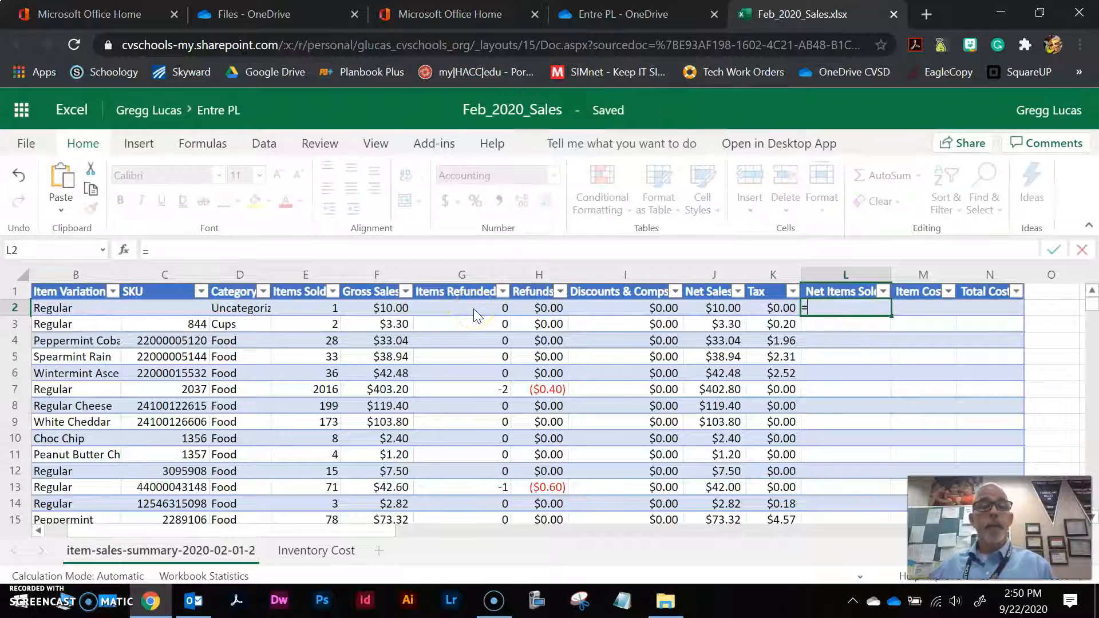
click(304, 307)
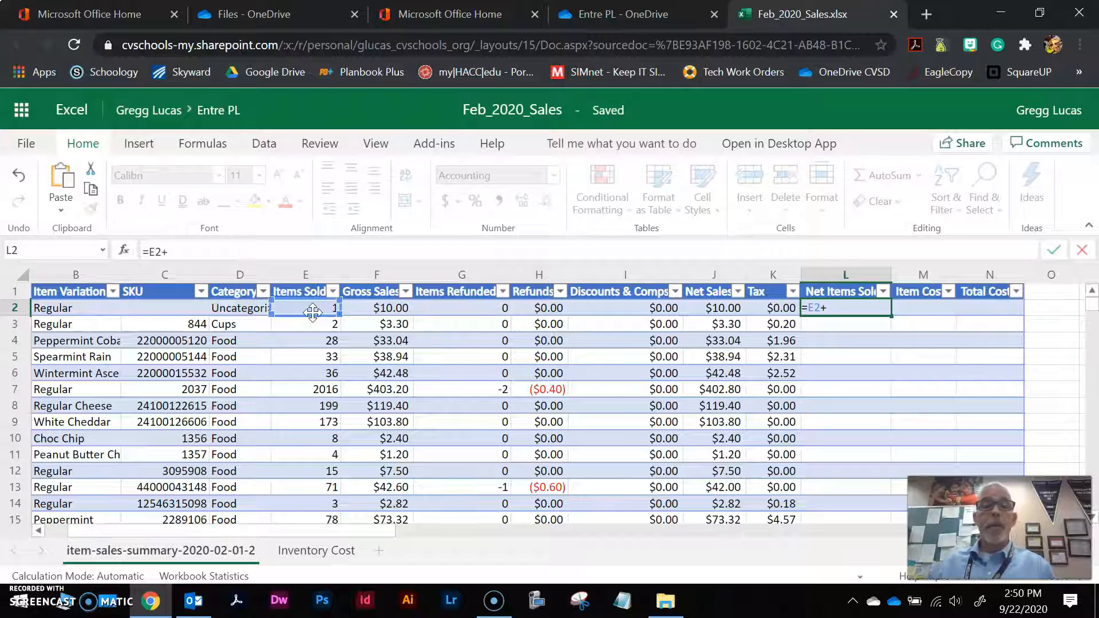
text(+)
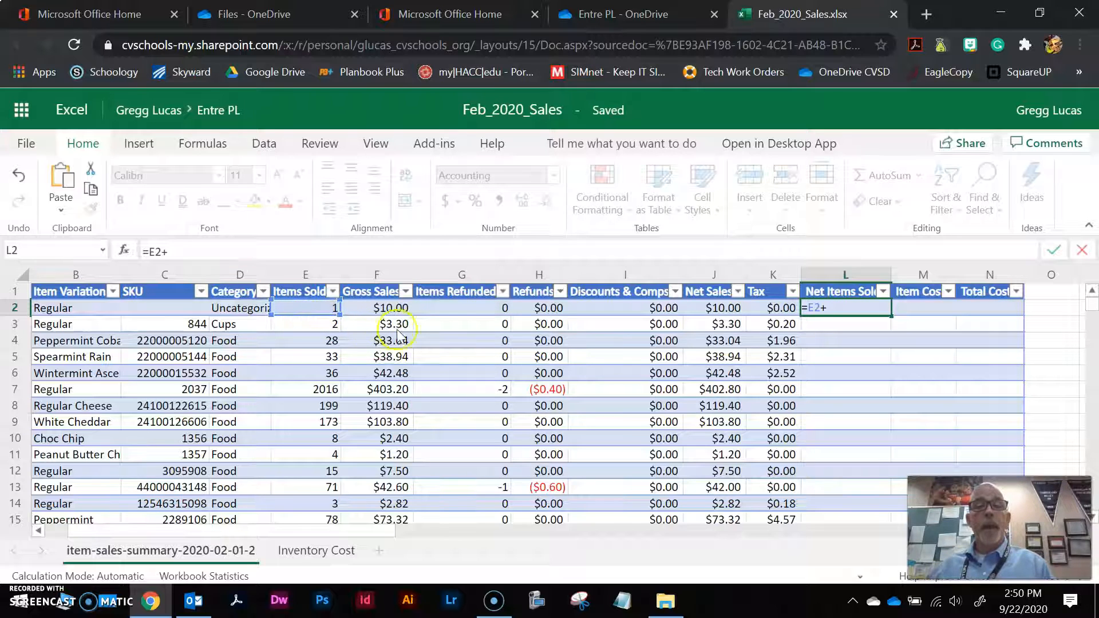
click(455, 313)
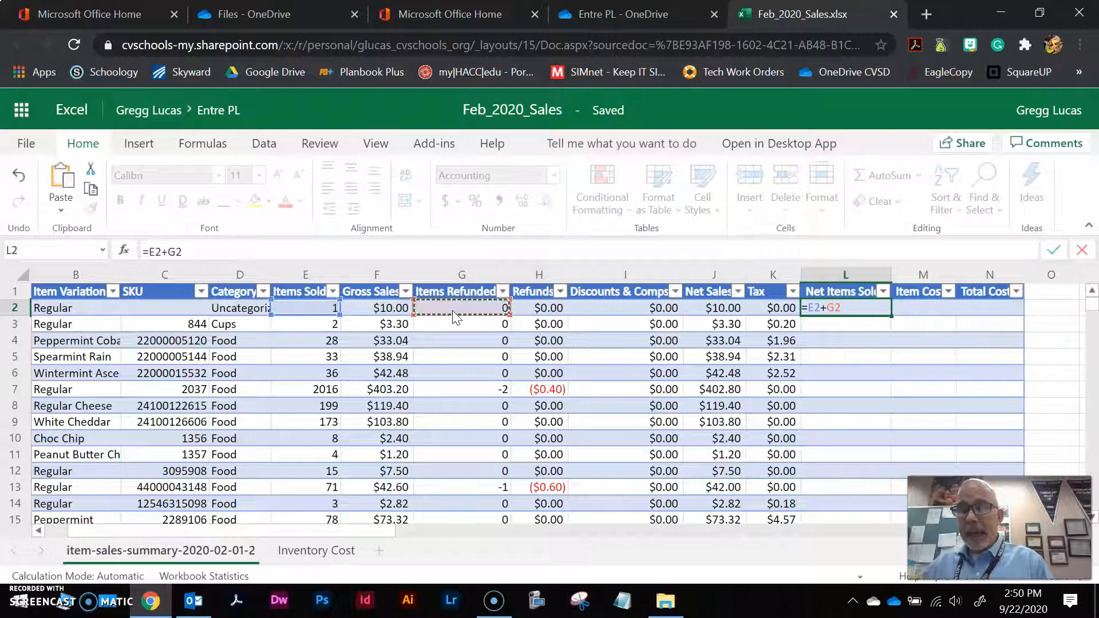
key(Return)
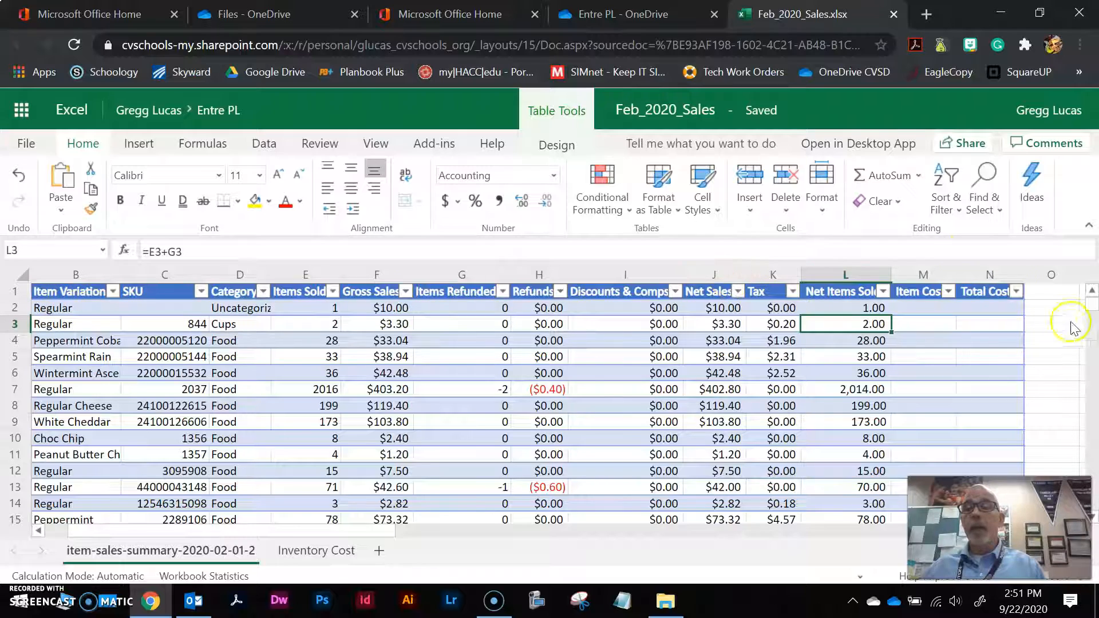
Step: Check the Net Items Sold column to its end and fill the L2 formula down through row 97
drag(1092, 303, 1081, 396)
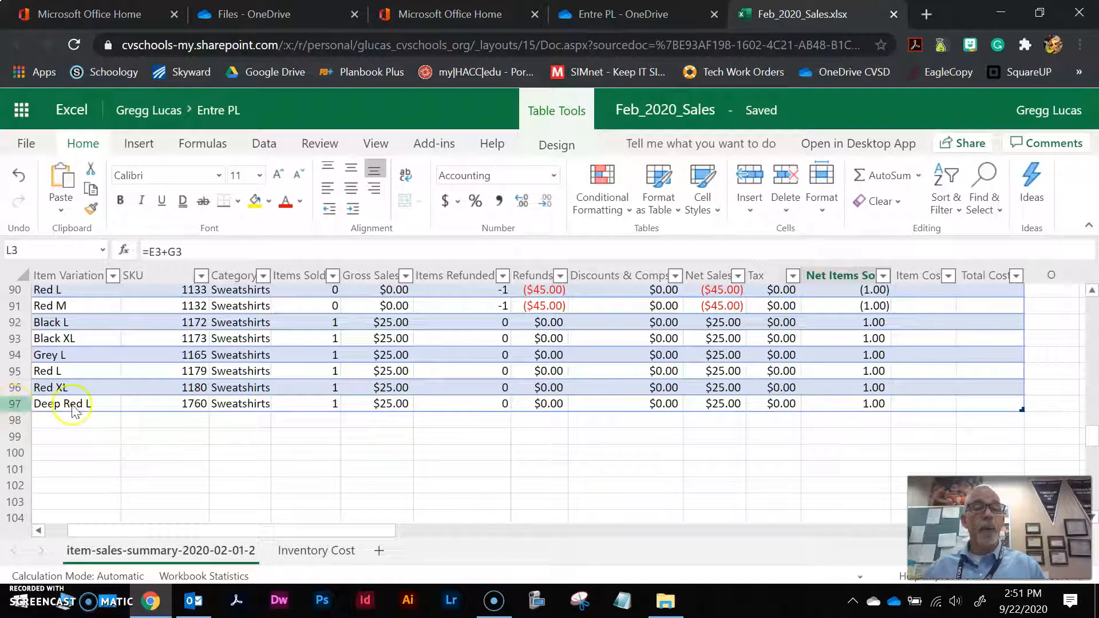
drag(1089, 436, 1091, 303)
click(853, 308)
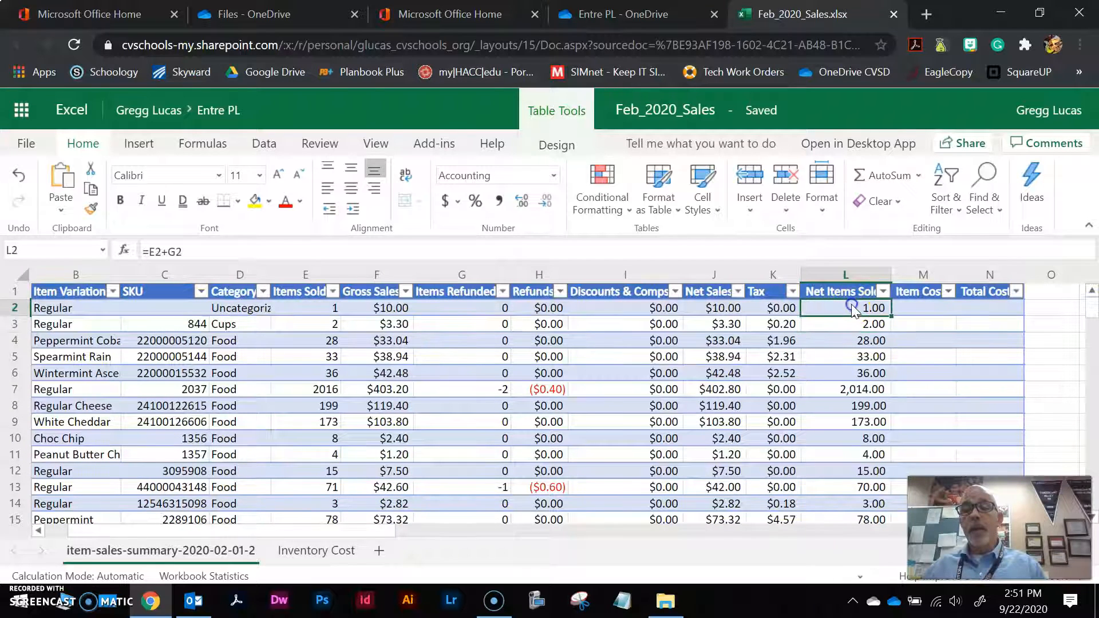
drag(893, 317, 892, 344)
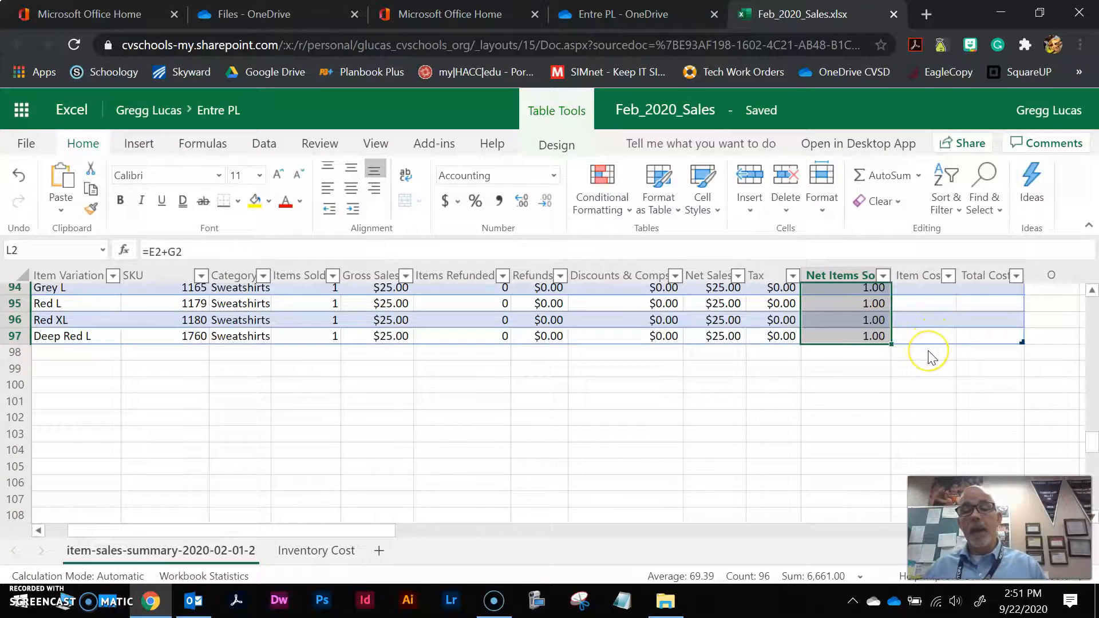
scroll(929, 356, up, 20)
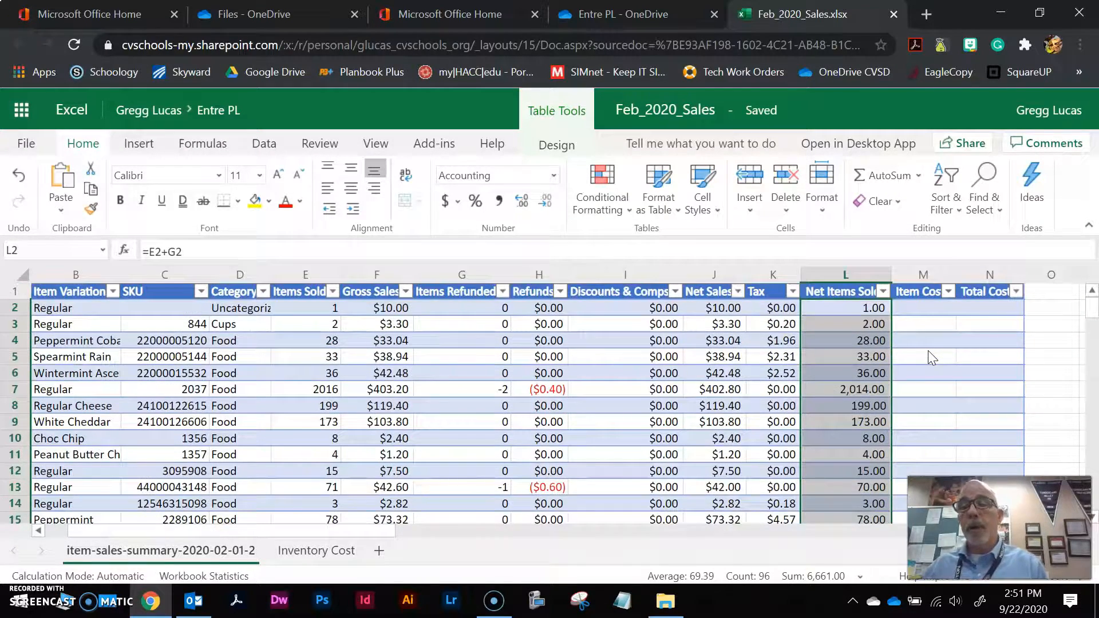
Step: Format the whole Net Items Sold column to show no decimal places
click(848, 322)
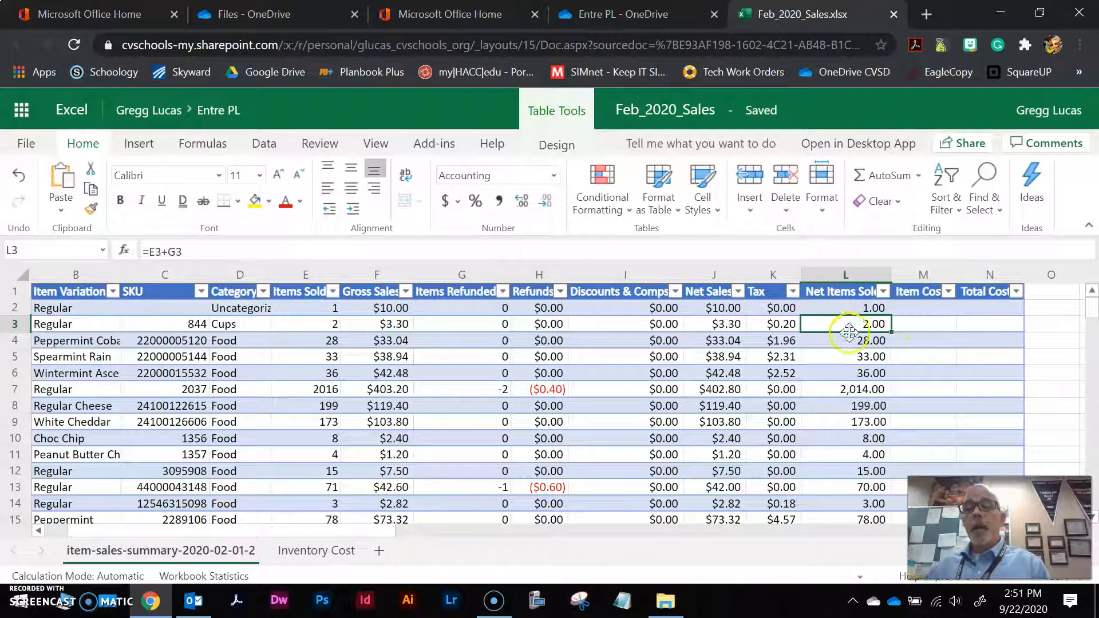
click(846, 280)
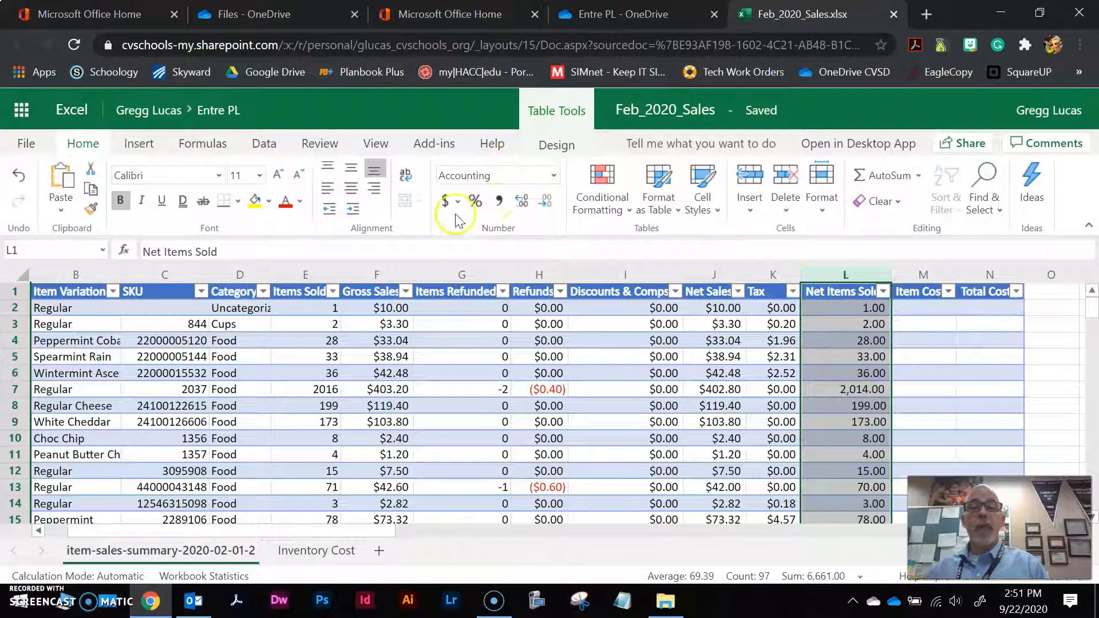
click(548, 203)
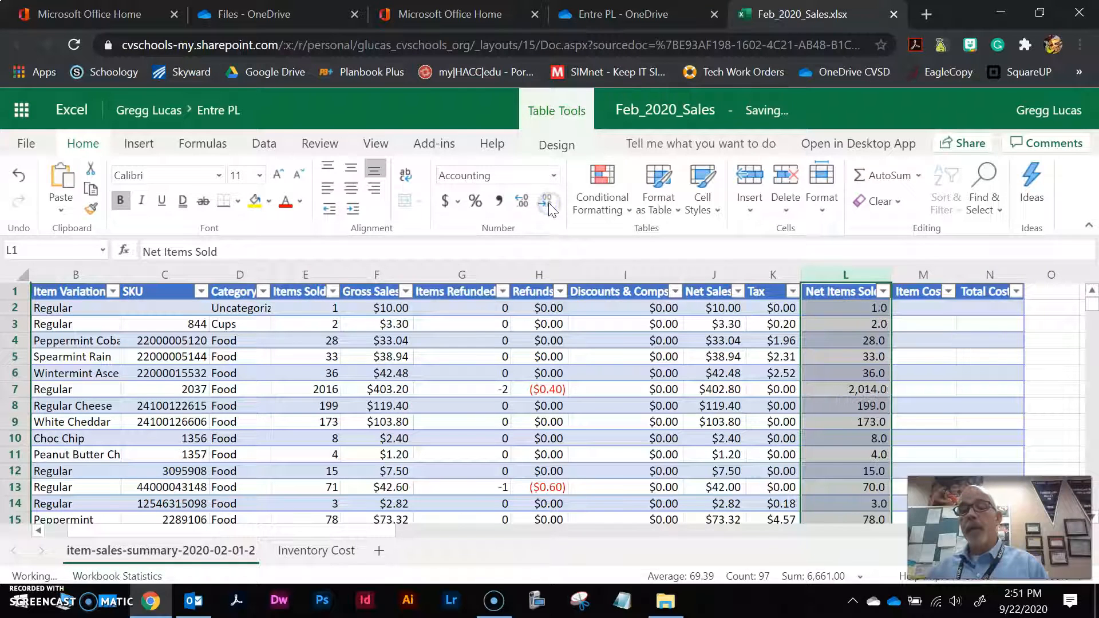
click(548, 202)
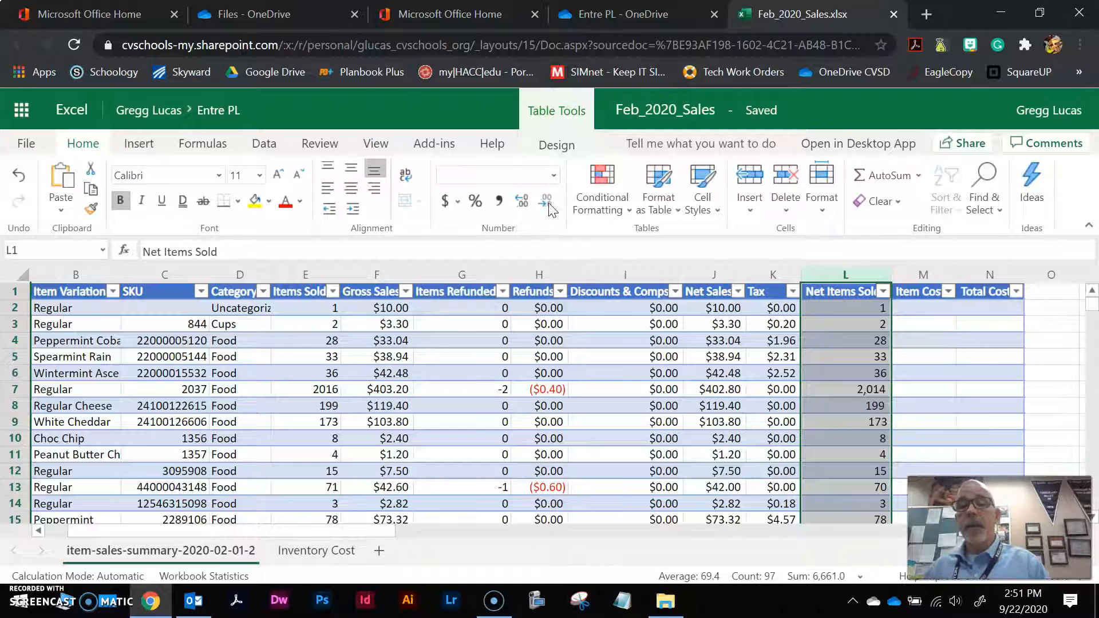
Step: Insert the VLOOKUP function from the Lookup & Reference category into the first Item Cost cell, M2
click(918, 308)
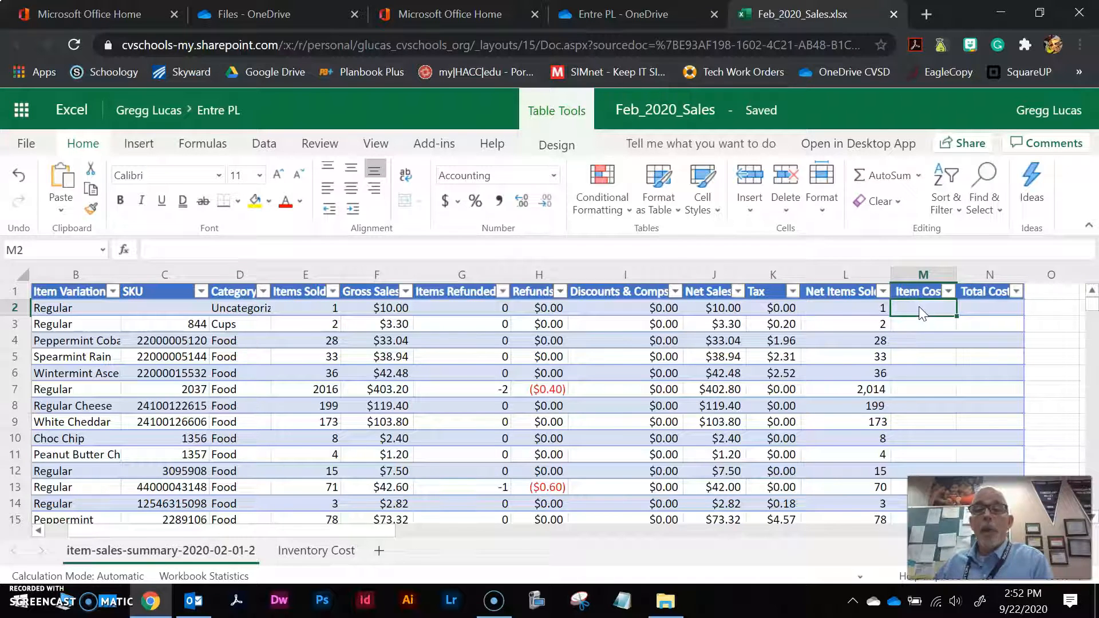
click(922, 309)
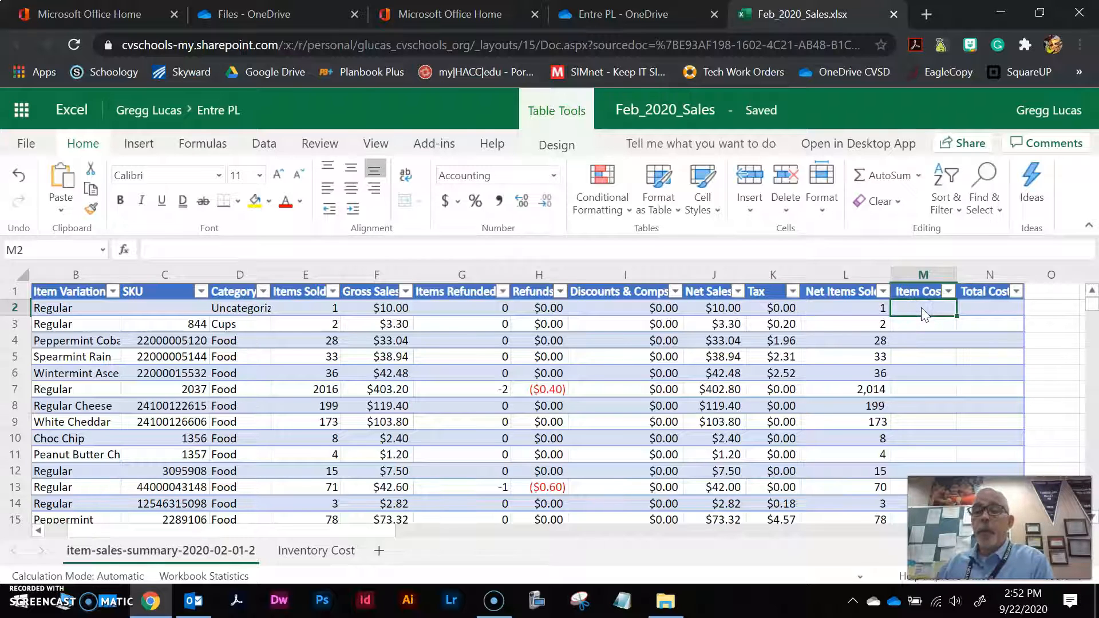
click(117, 249)
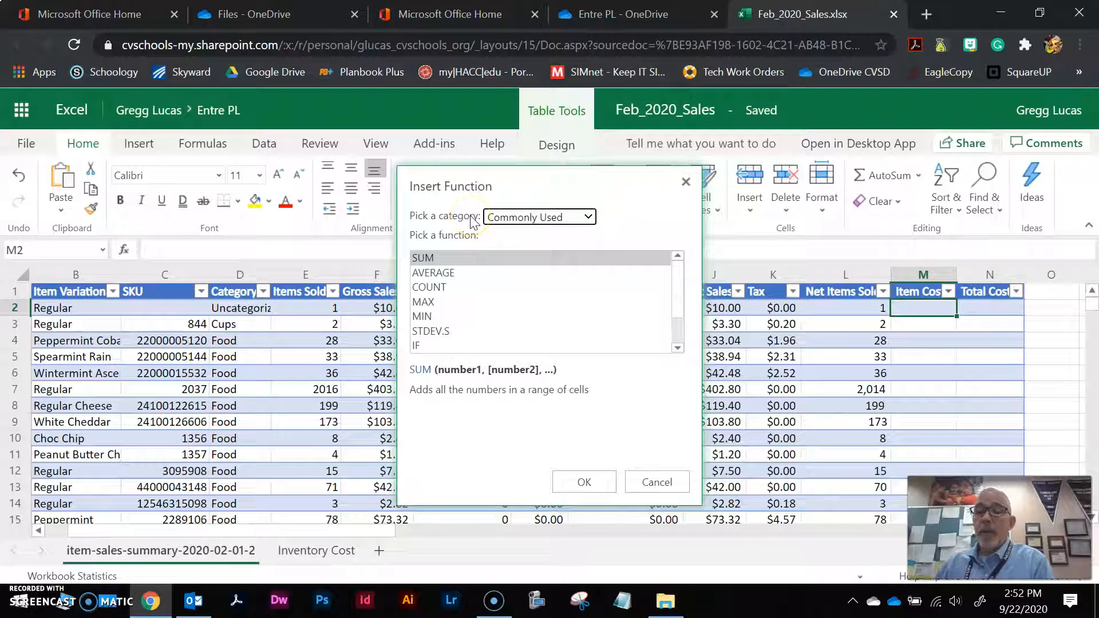
click(534, 219)
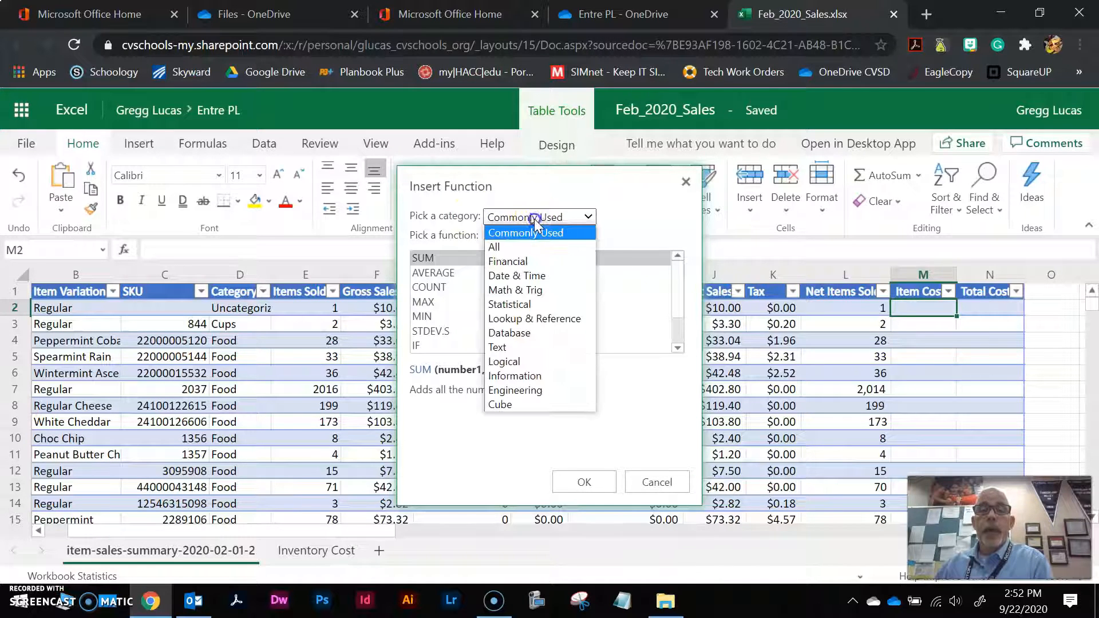
click(549, 319)
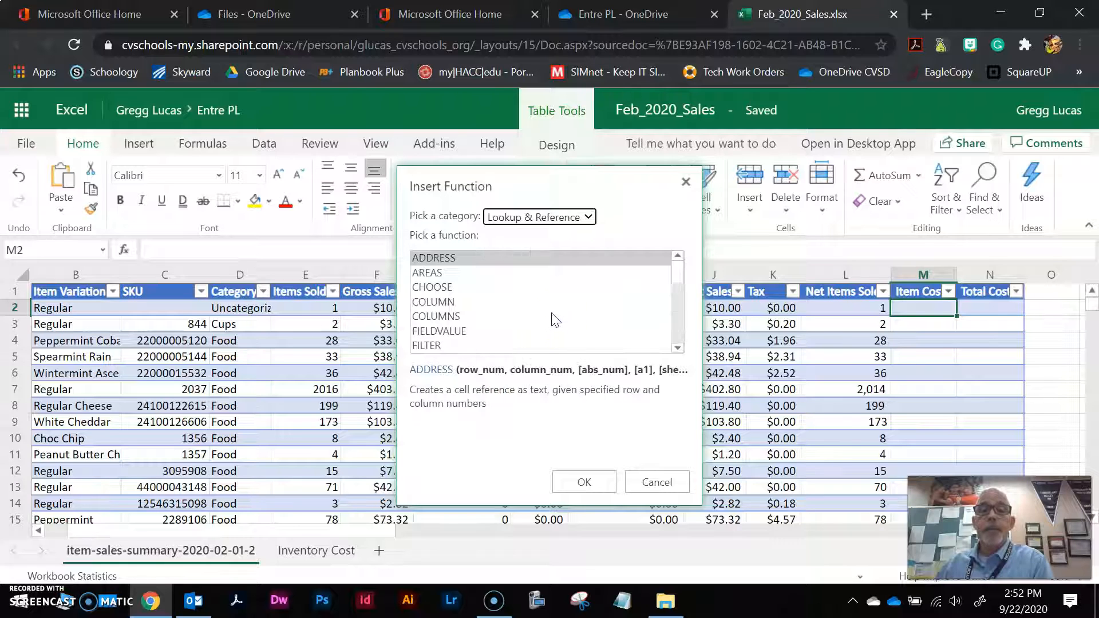
click(677, 270)
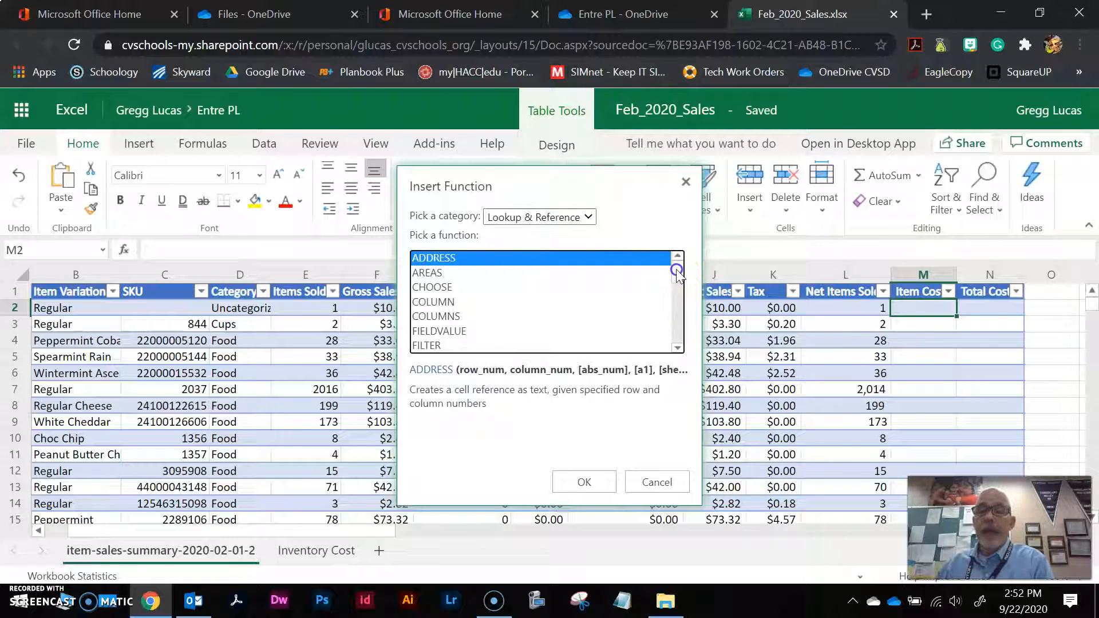
drag(677, 270, 667, 336)
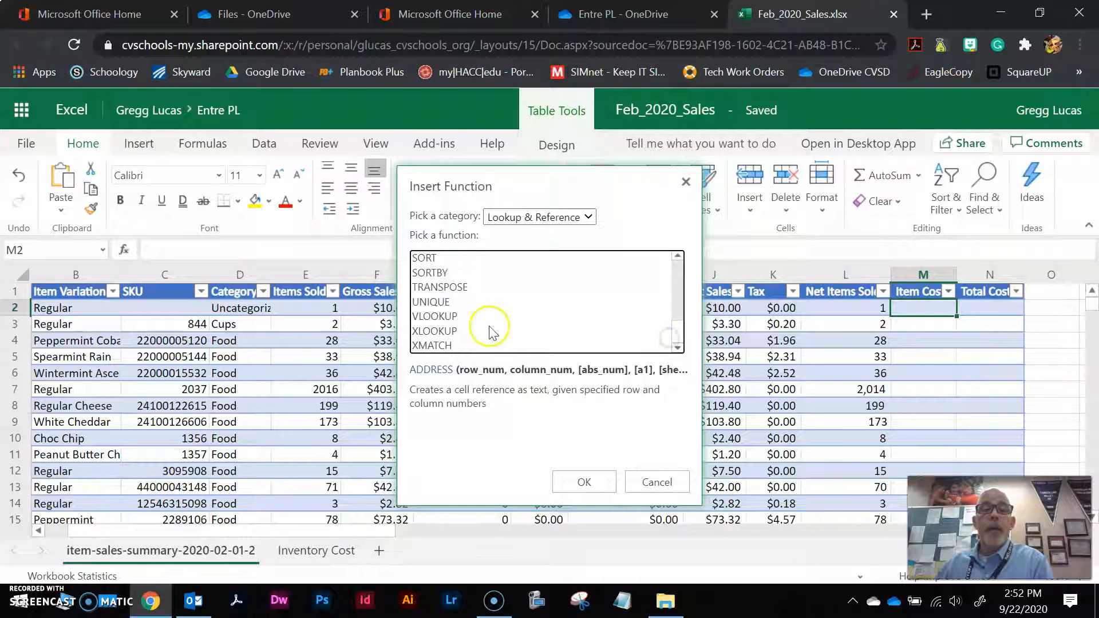
click(455, 317)
click(589, 483)
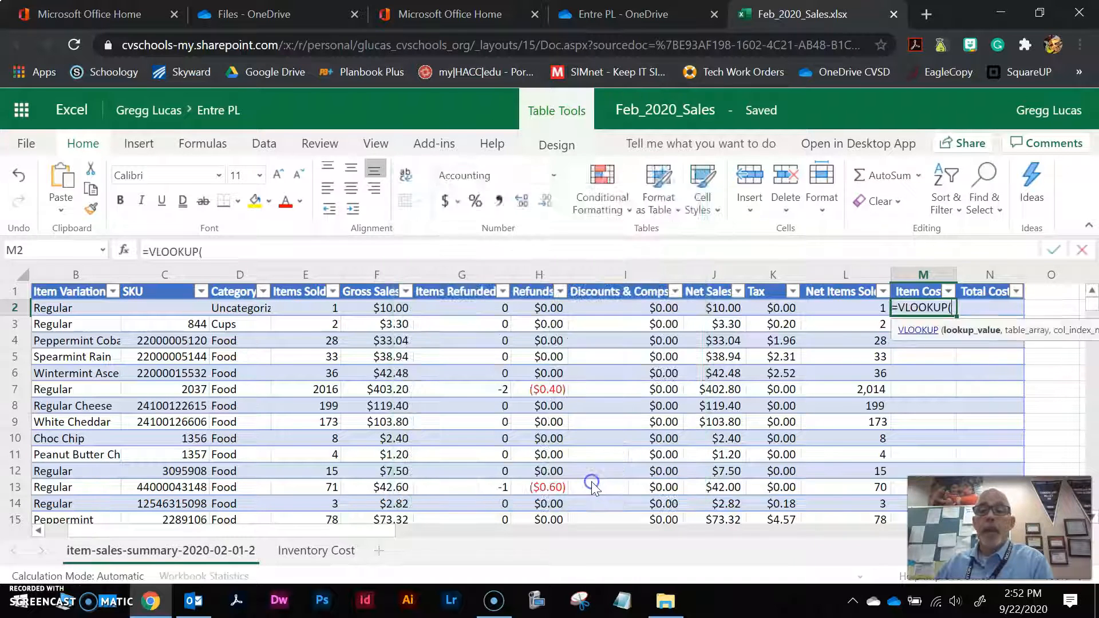
Step: Set the VLOOKUP's lookup value to the SKU in cell C2 and continue to its table array argument
drag(369, 530, 457, 536)
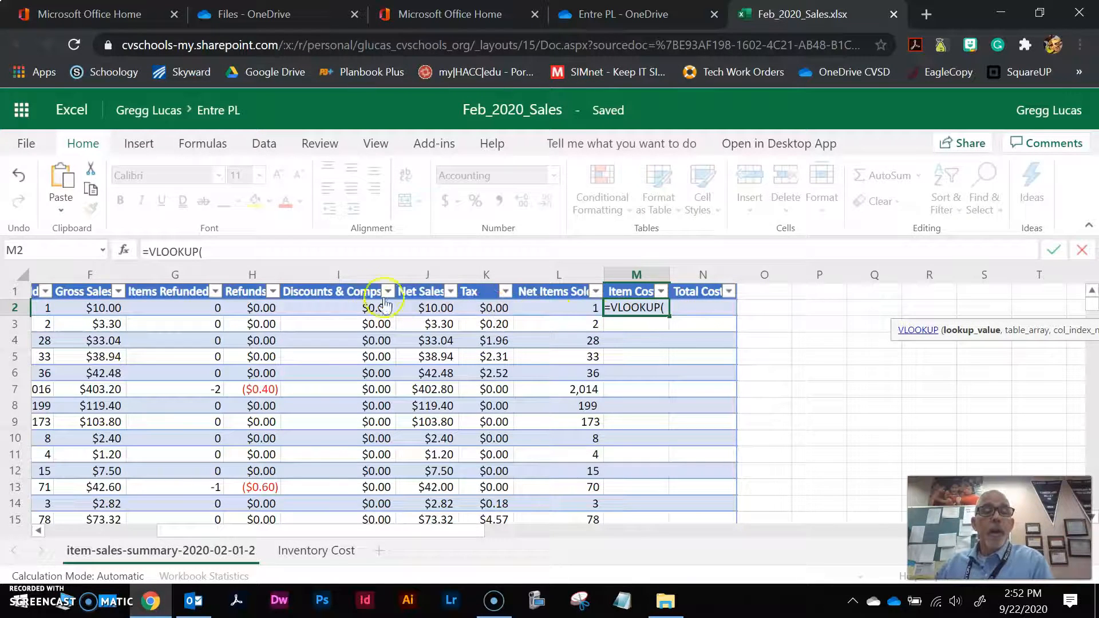
click(218, 253)
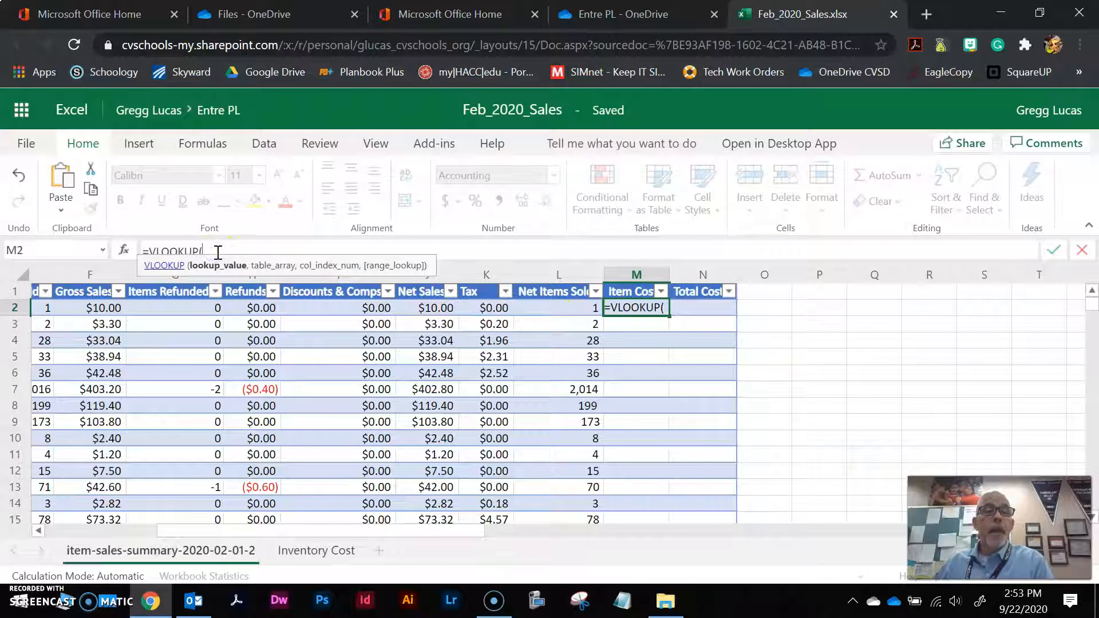
drag(246, 264, 243, 278)
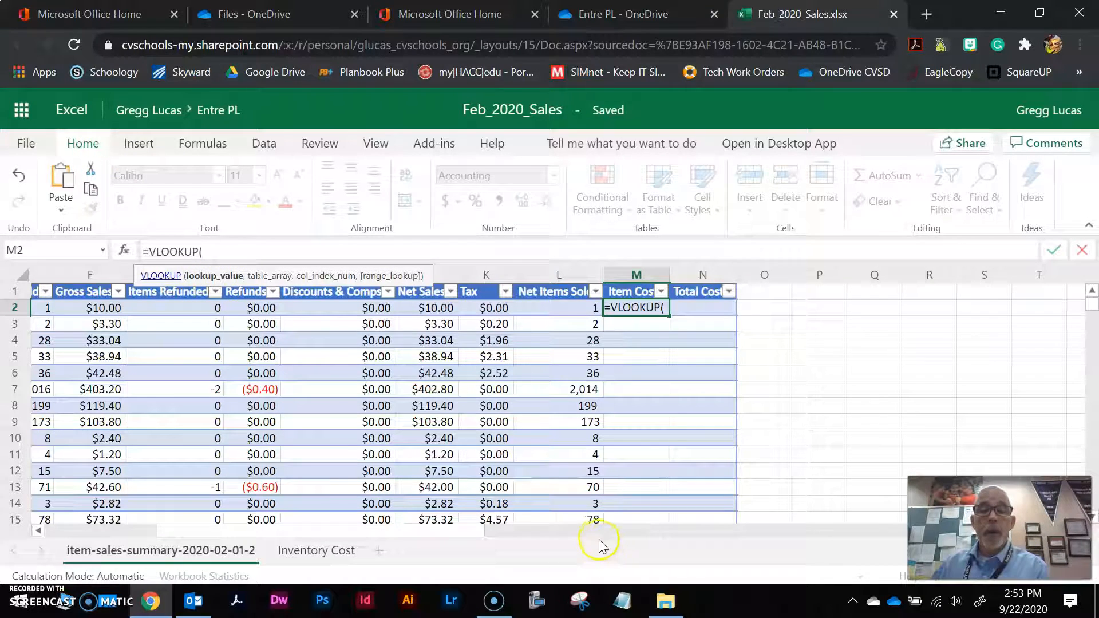
drag(466, 530, 385, 543)
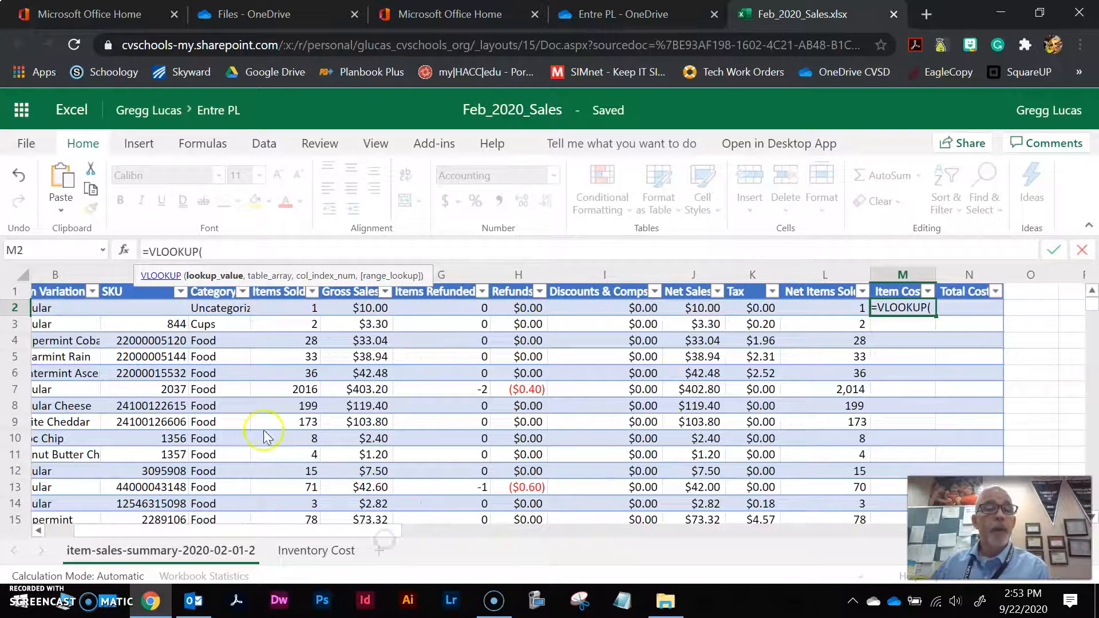
click(123, 308)
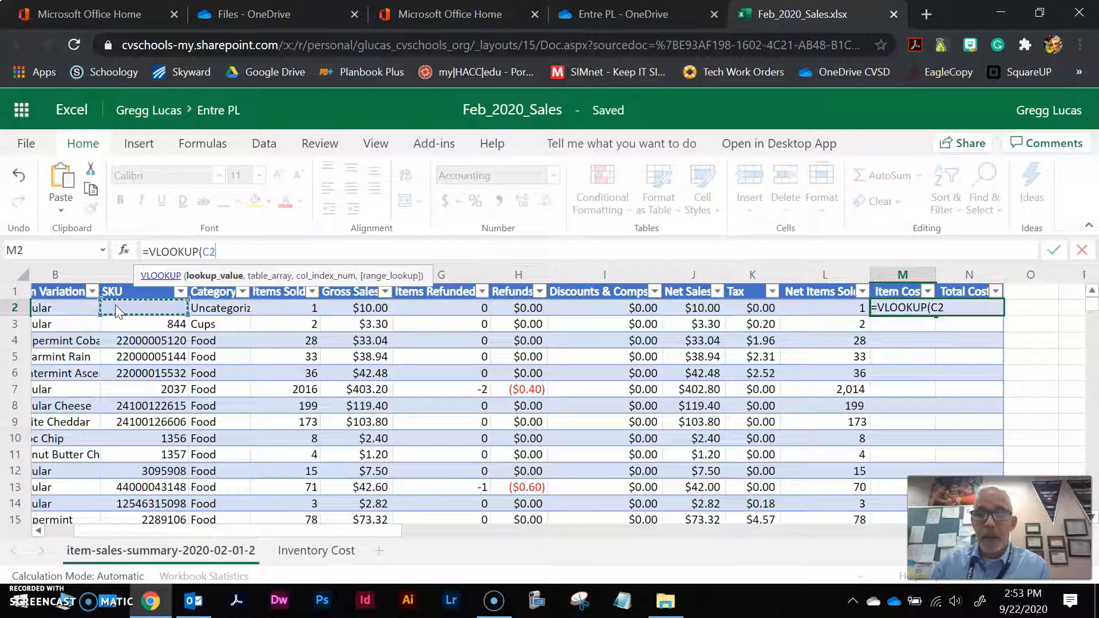
text(,)
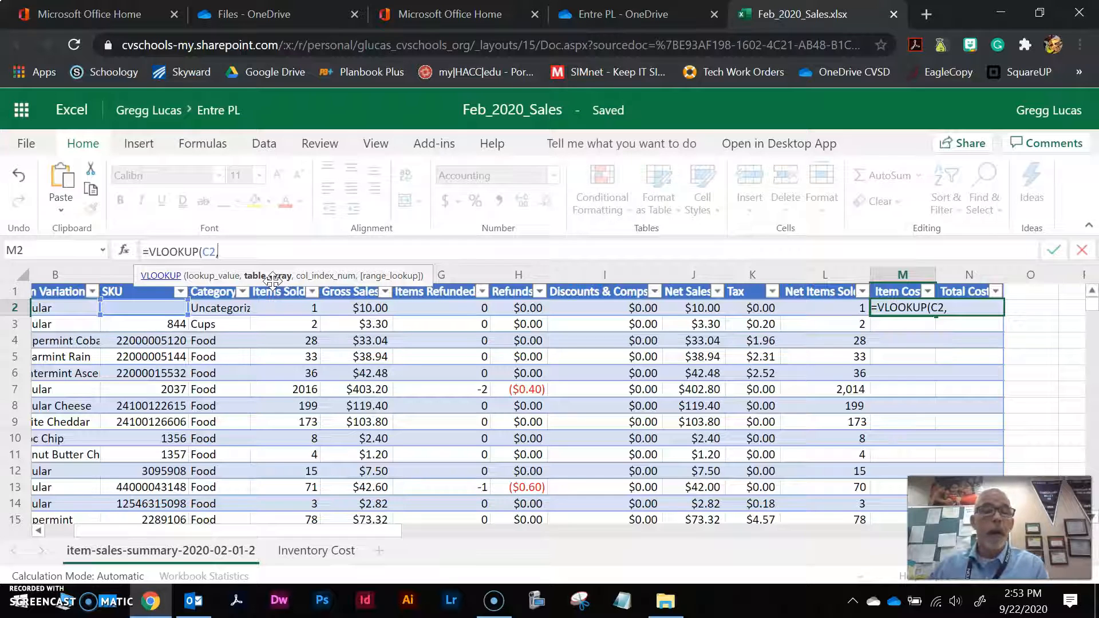
Step: Set the VLOOKUP's table array to A1:I749 on the Inventory Cost sheet and make the range reference absolute
click(296, 552)
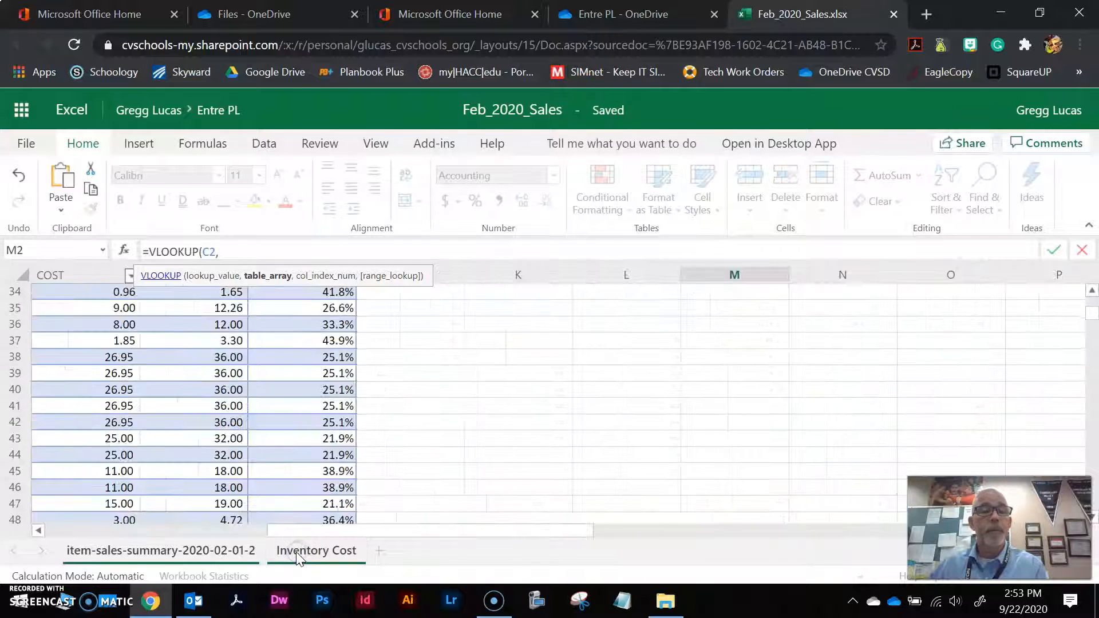
drag(570, 536, 282, 535)
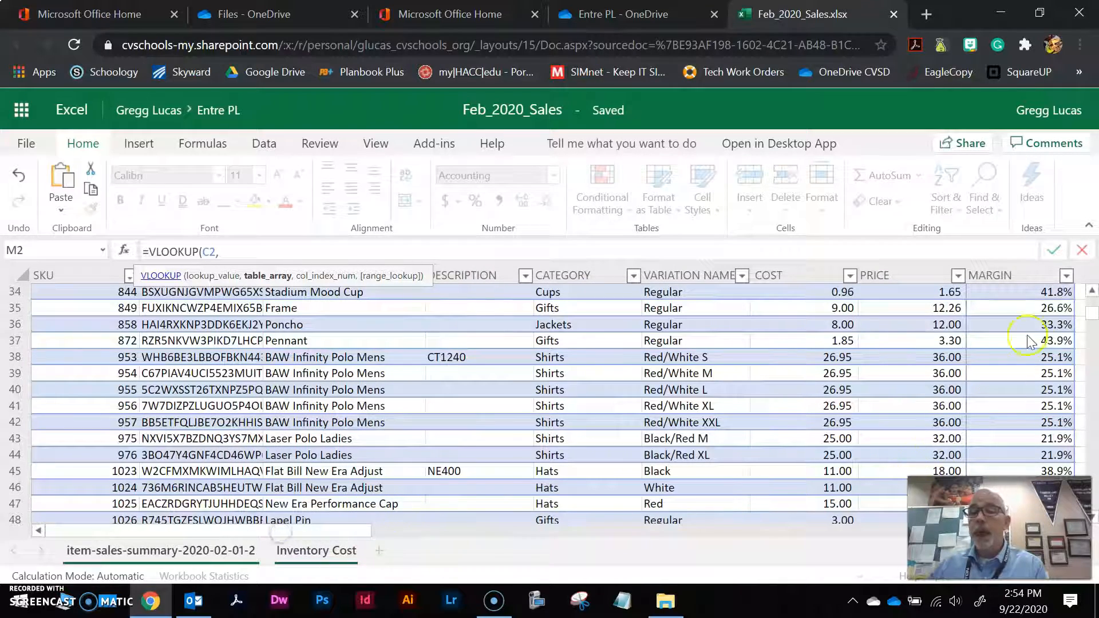
drag(1092, 313, 1092, 291)
drag(71, 295, 999, 530)
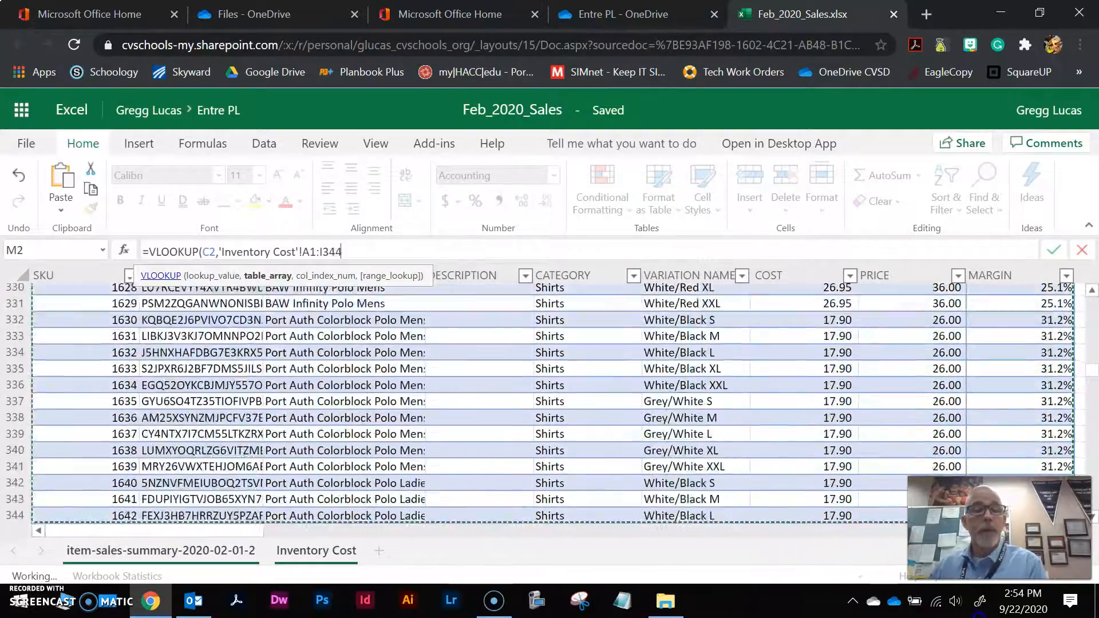
drag(979, 617, 980, 616)
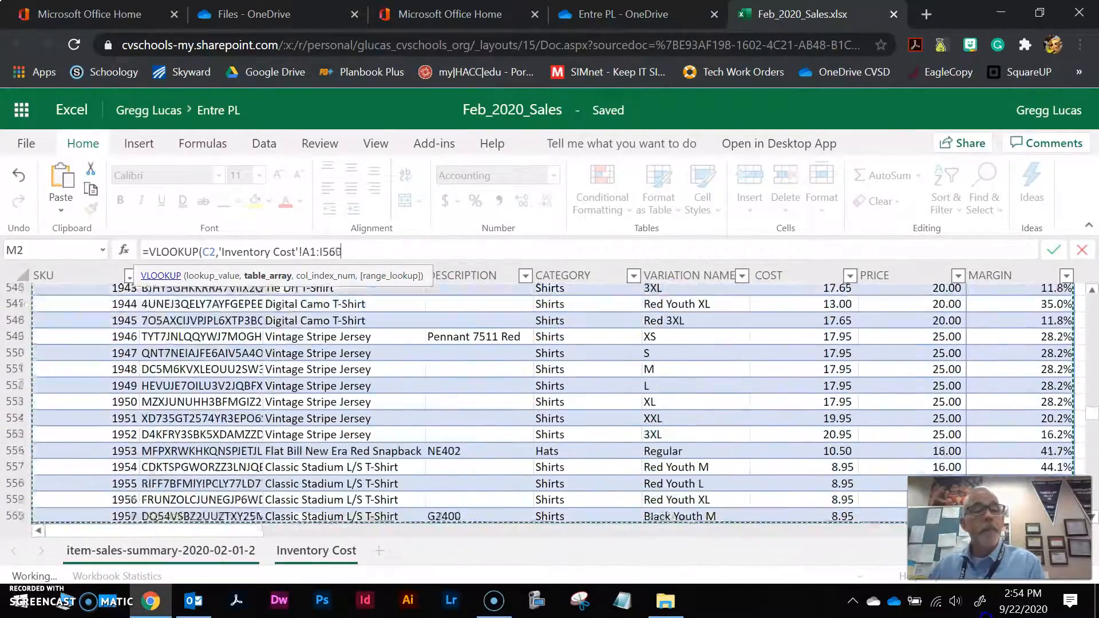
drag(986, 616, 1017, 343)
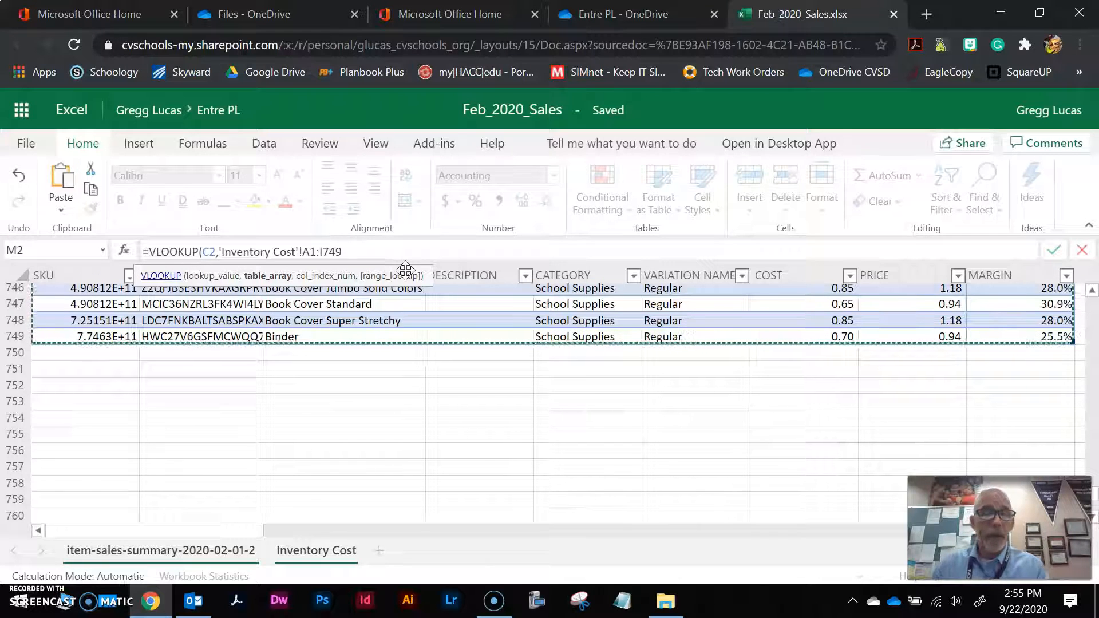
key(F4)
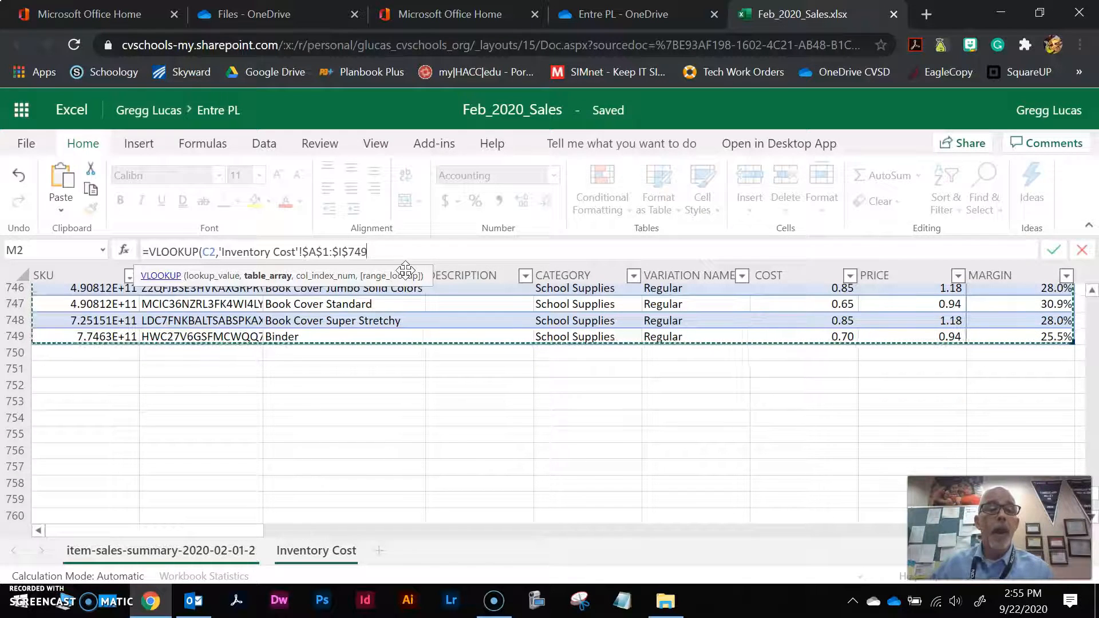
click(305, 253)
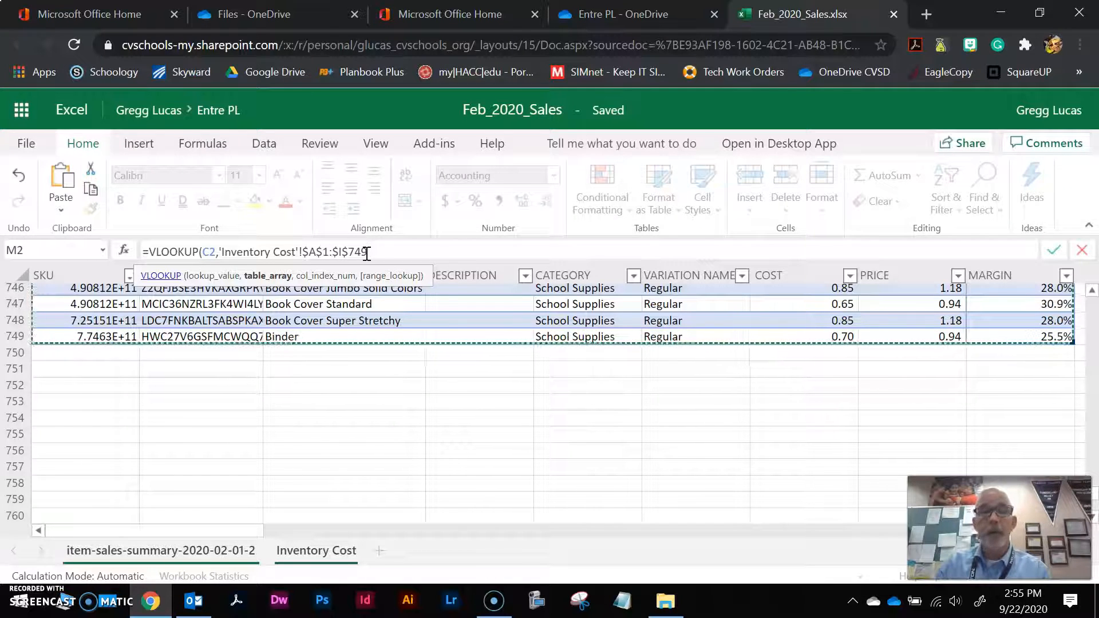
Step: Complete the VLOOKUP in M2 with column index number 7 and range lookup FALSE, and enter the formula
text(,)
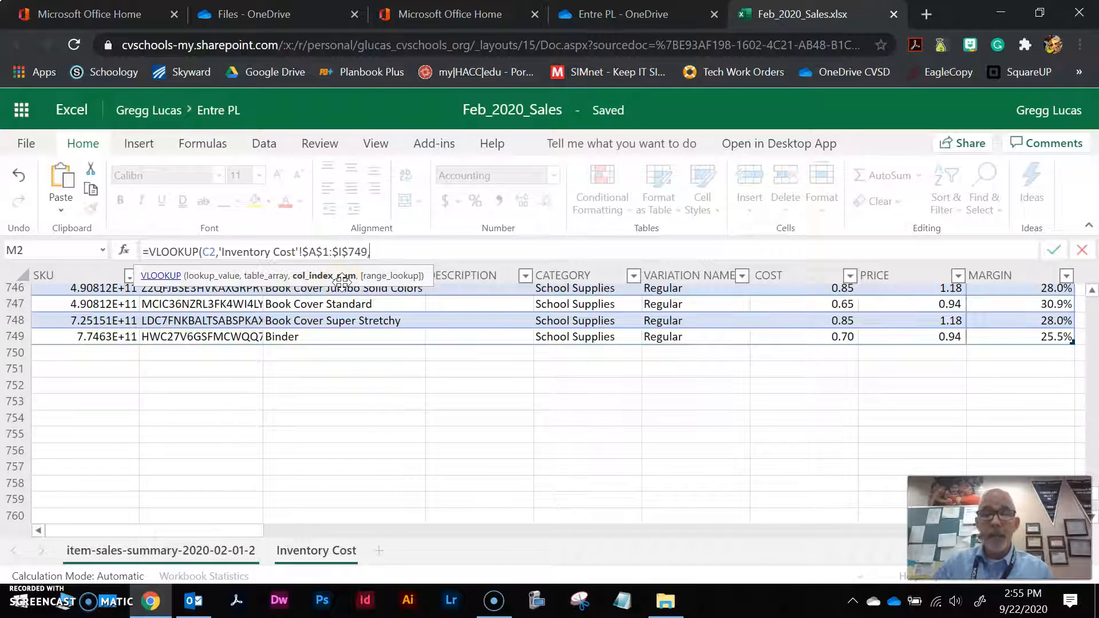
text(7)
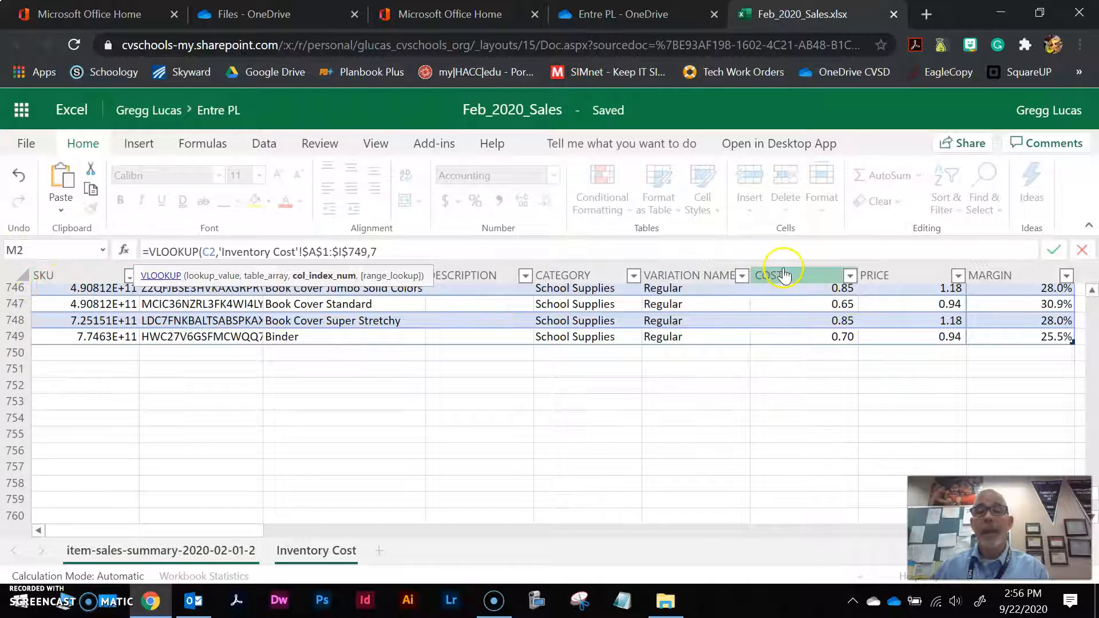
text(,)
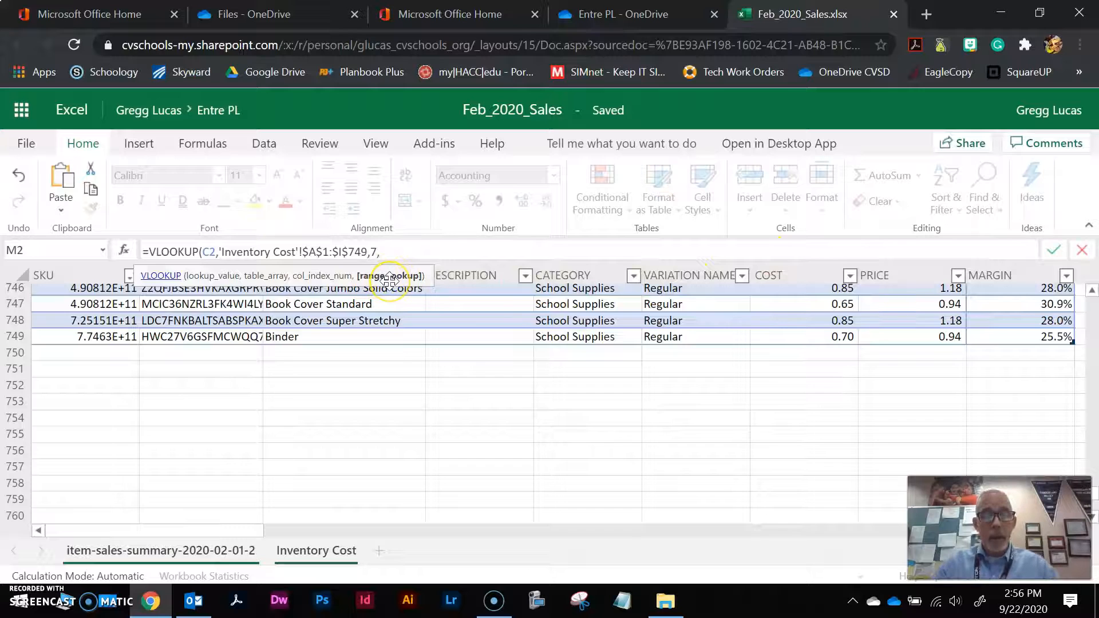
text(false)
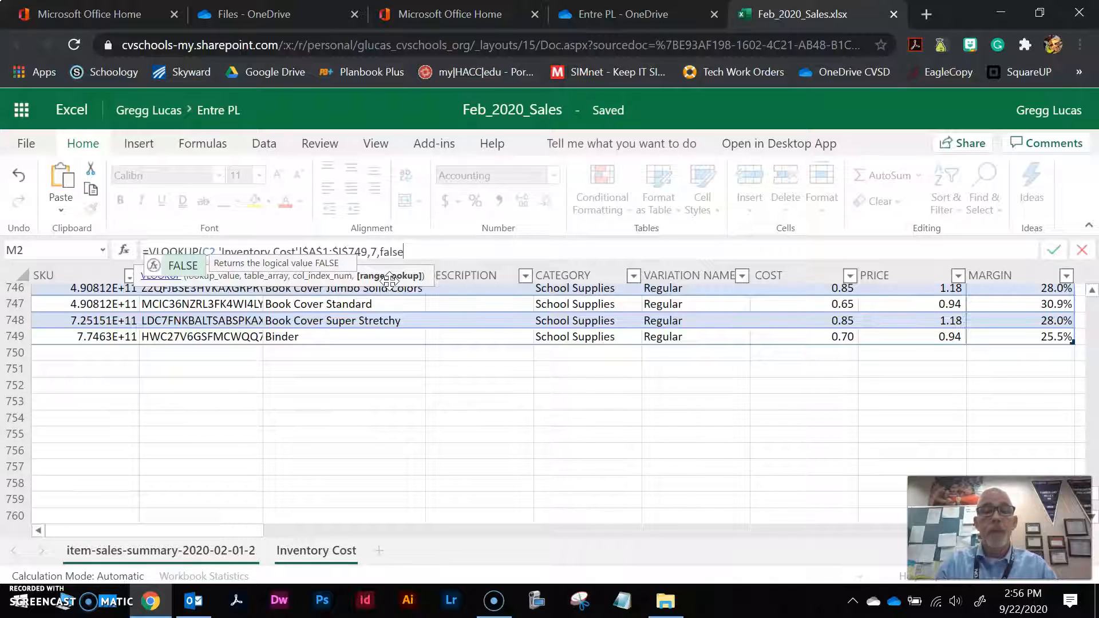
text())
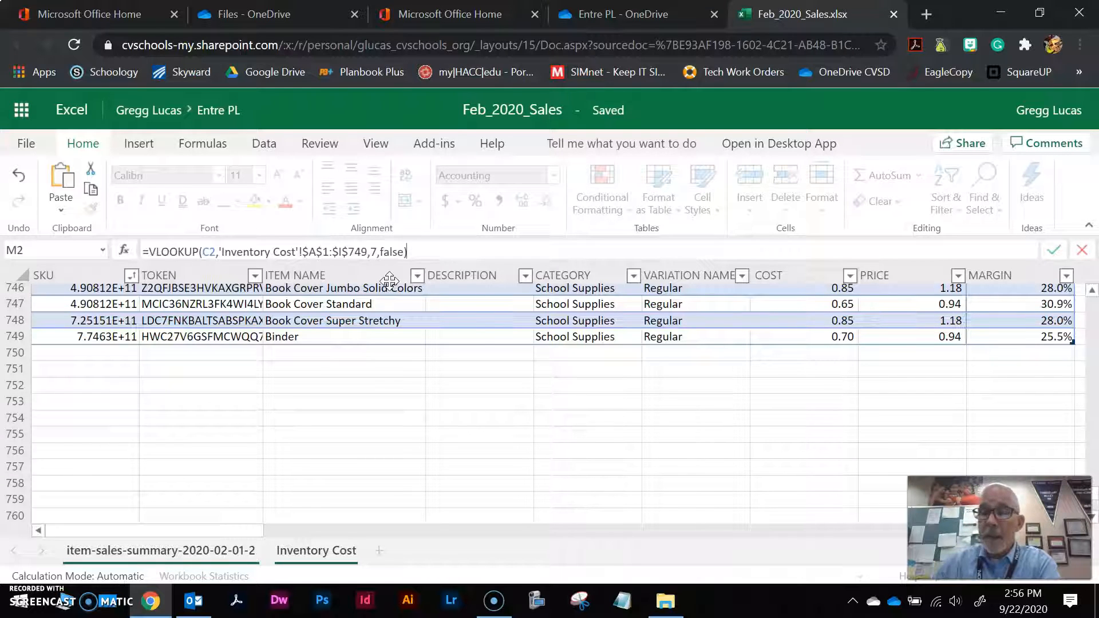
key(Return)
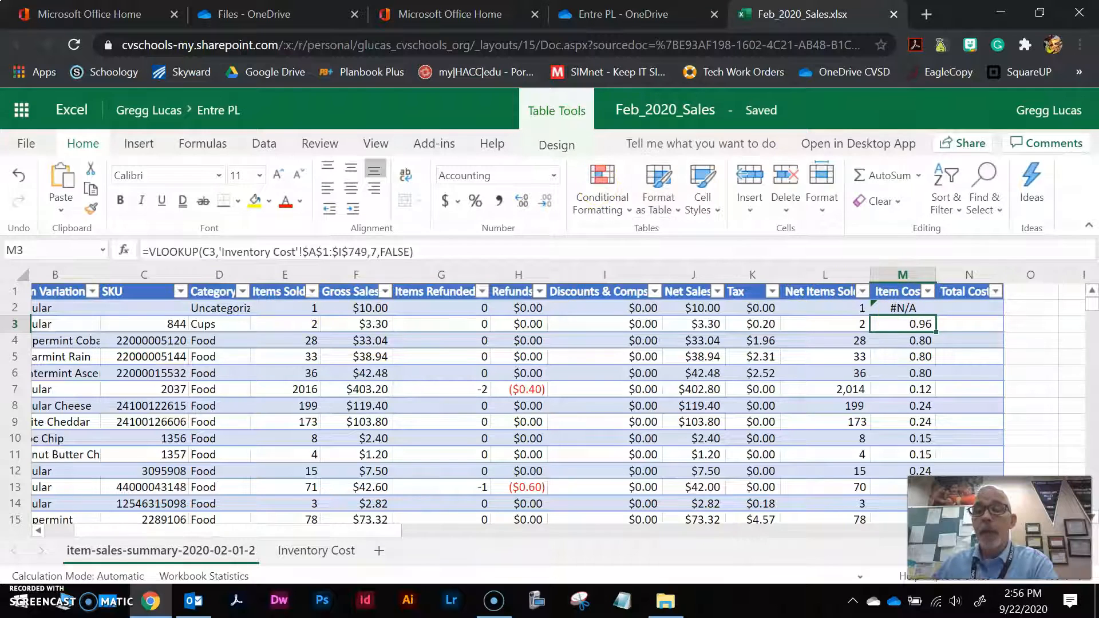
Step: Fill the Total Cost column from cell N2 with a formula multiplying Net Items Sold by Item Cost, =L2*M2
mouse_move(904, 308)
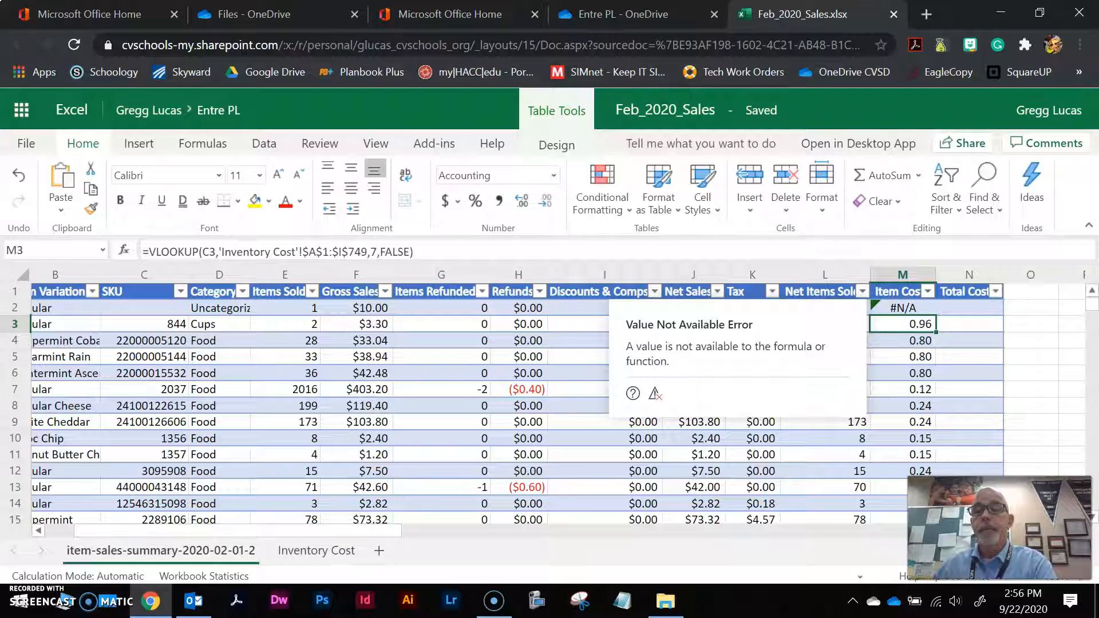
click(957, 308)
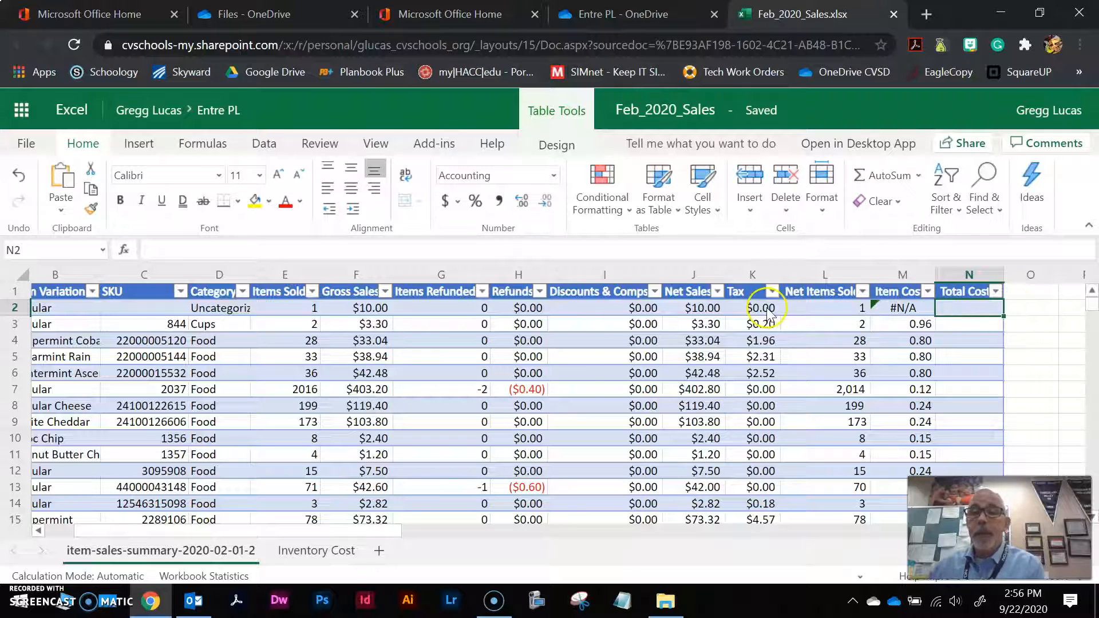
mouse_move(804, 314)
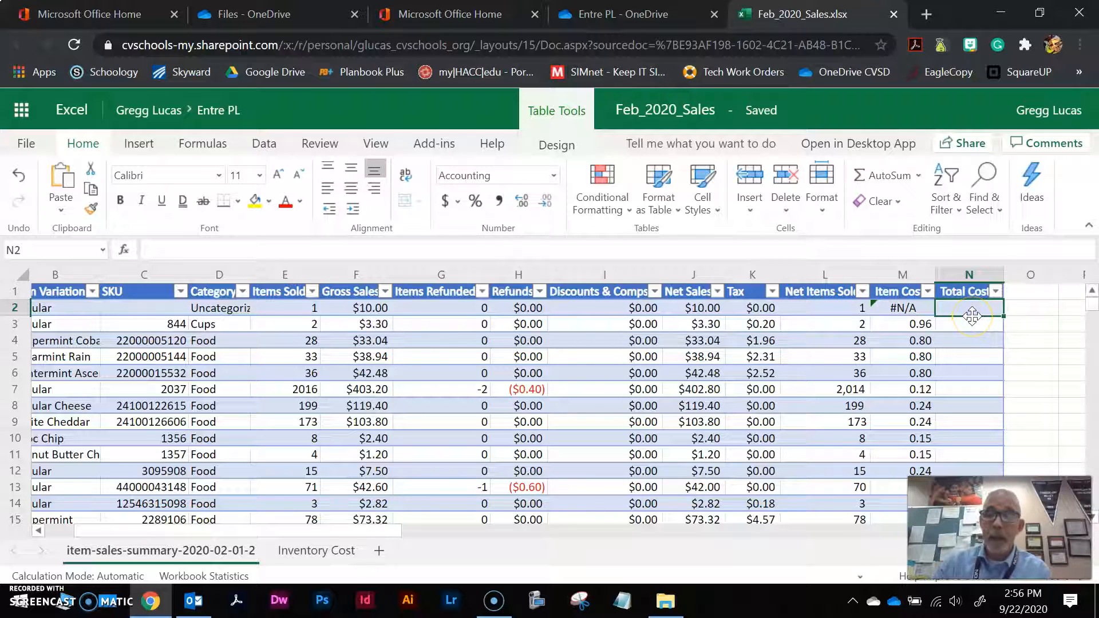
text(=)
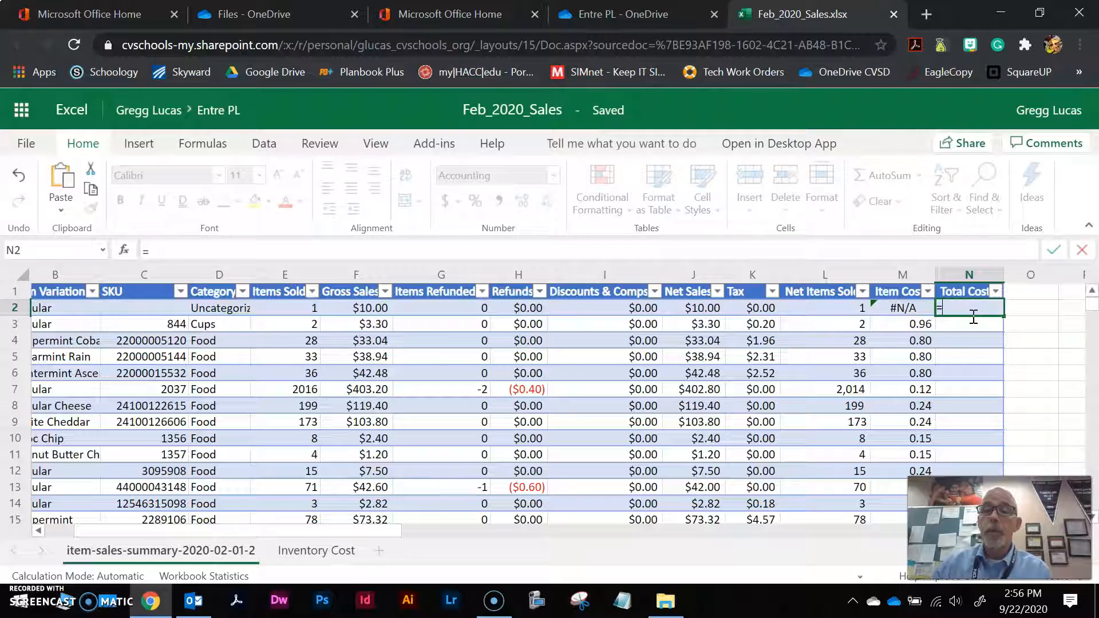
click(817, 312)
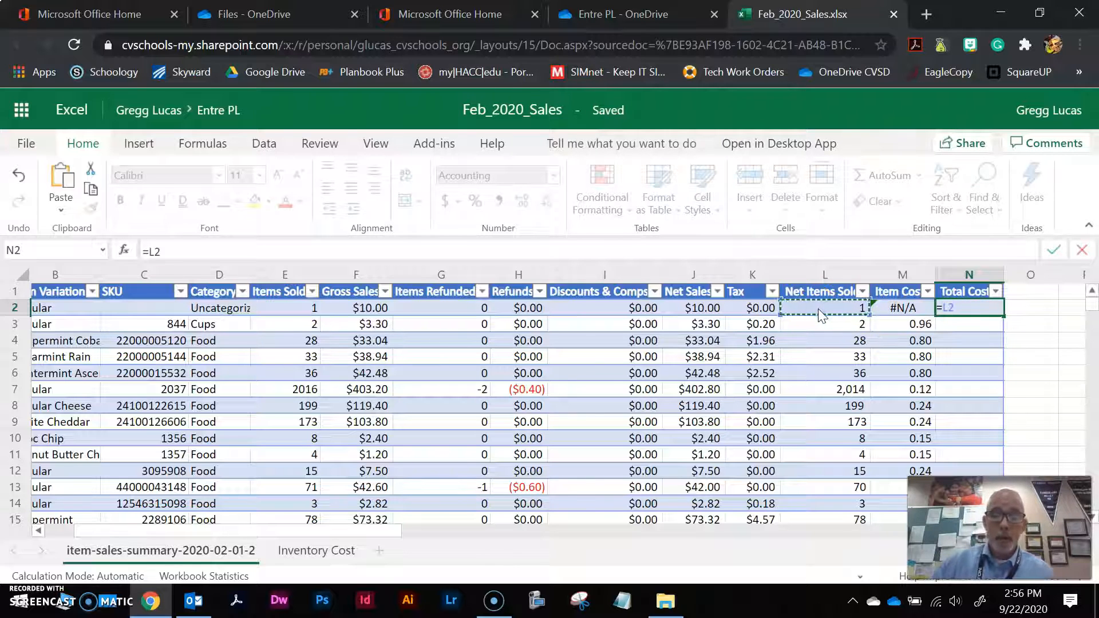
text(*)
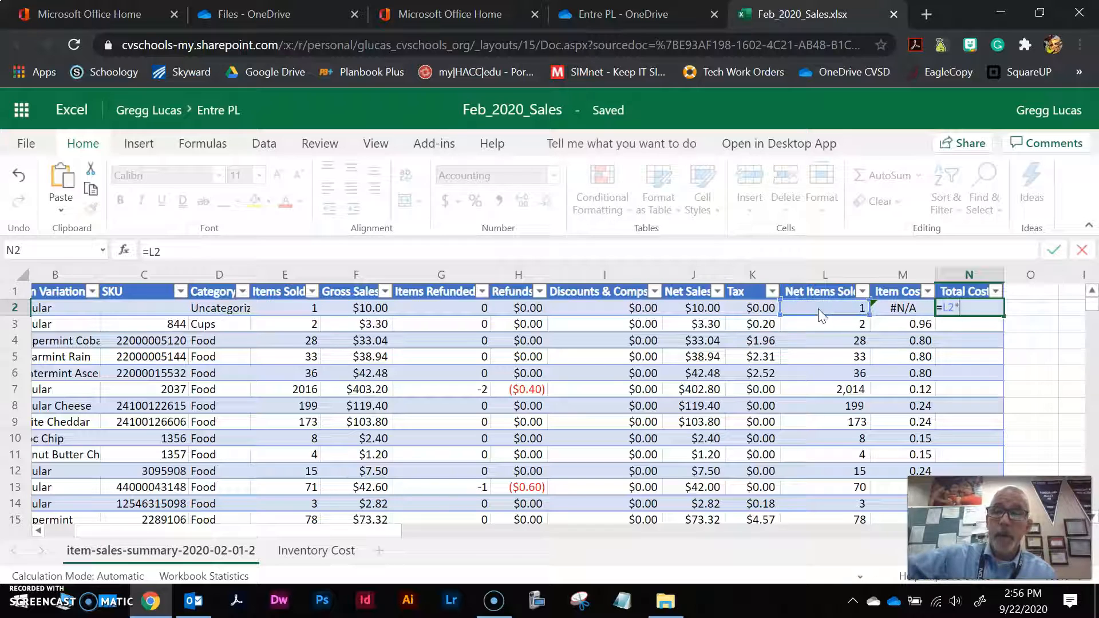
click(905, 312)
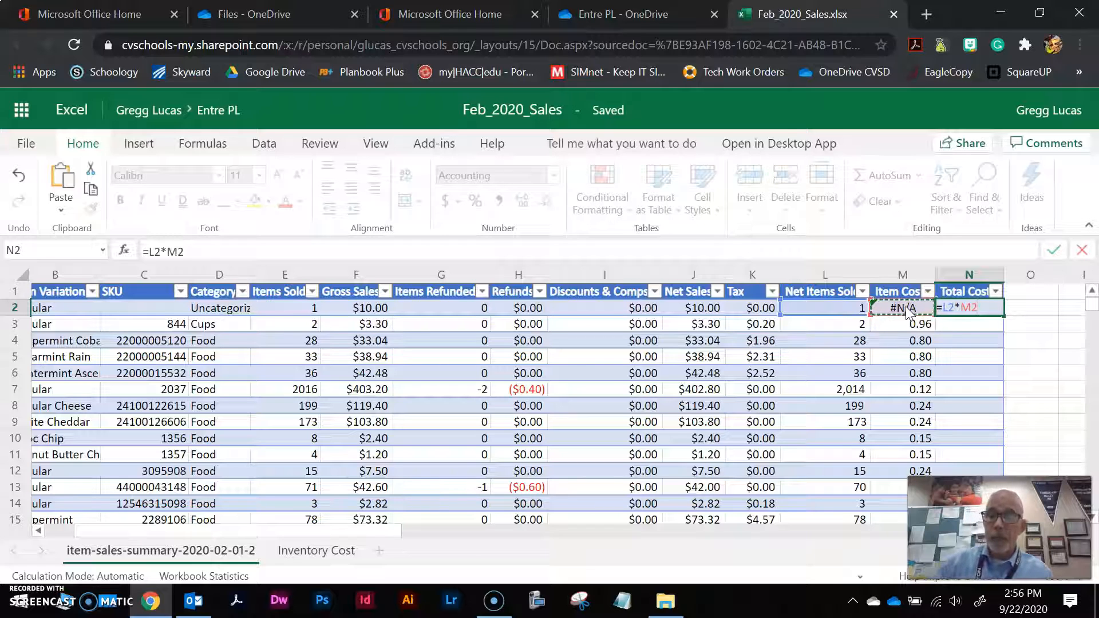
key(Return)
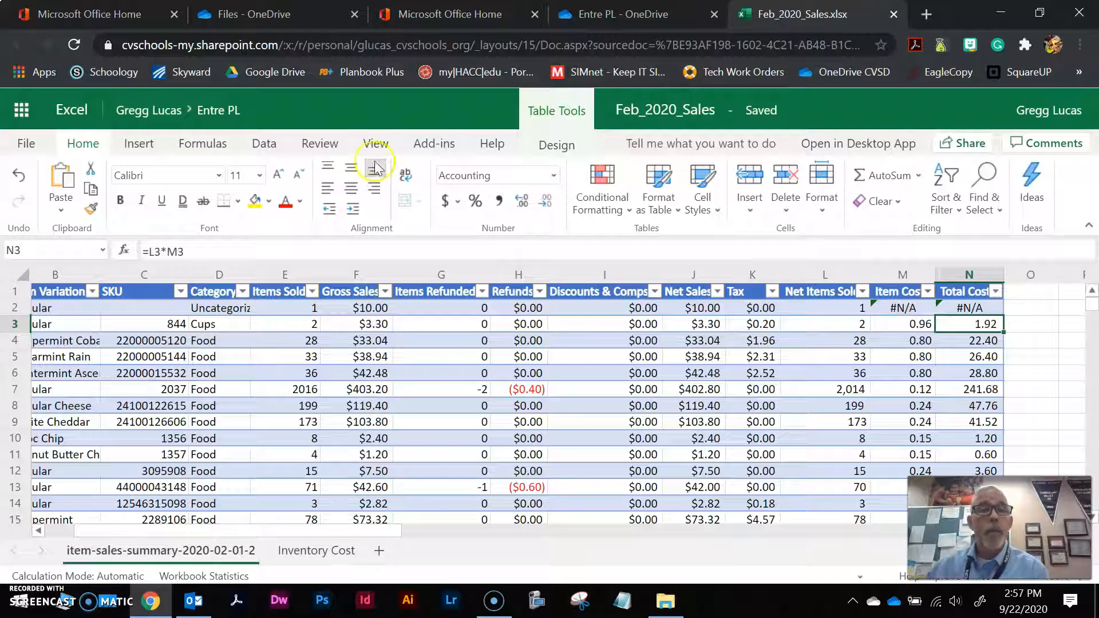
click(816, 148)
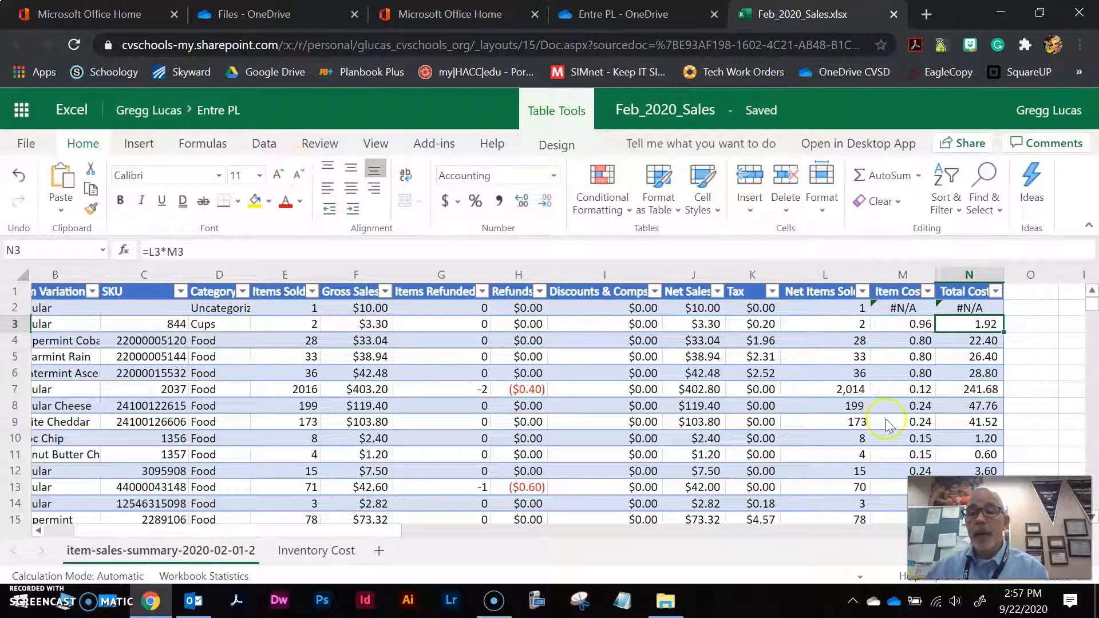
click(1015, 294)
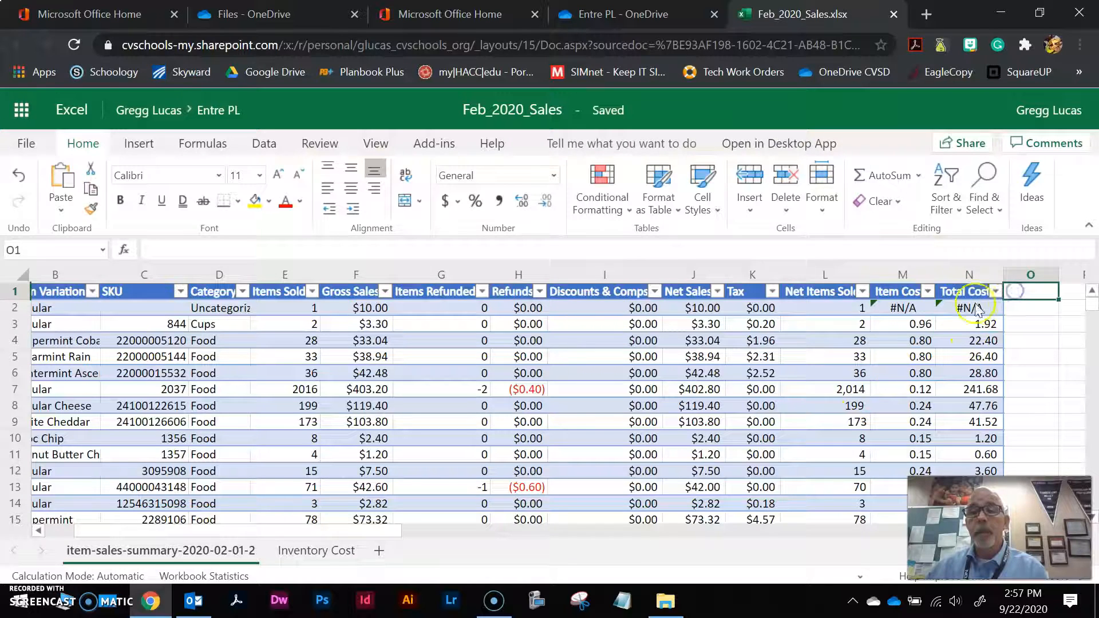
click(965, 309)
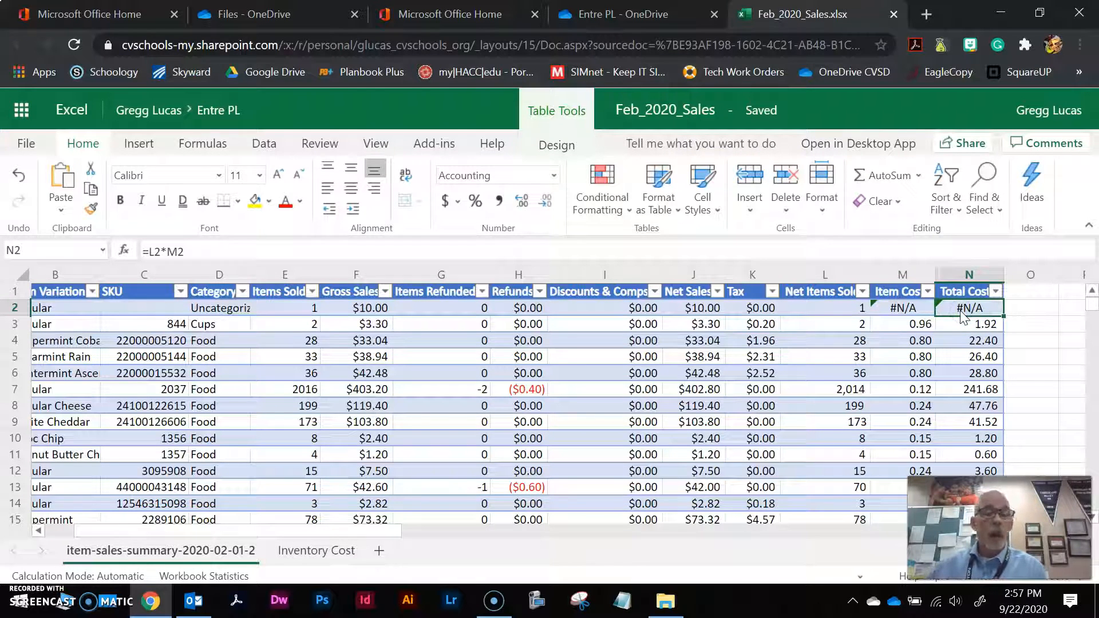
Step: Filter the sales table's Category column to show only PE Uniforms
drag(318, 532, 184, 534)
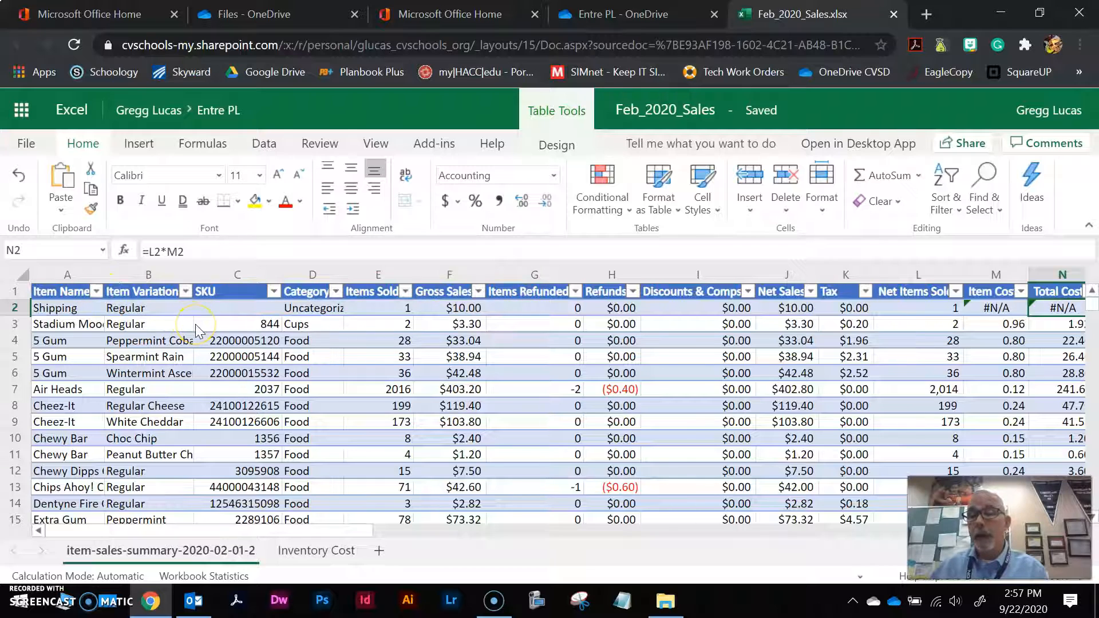
click(337, 292)
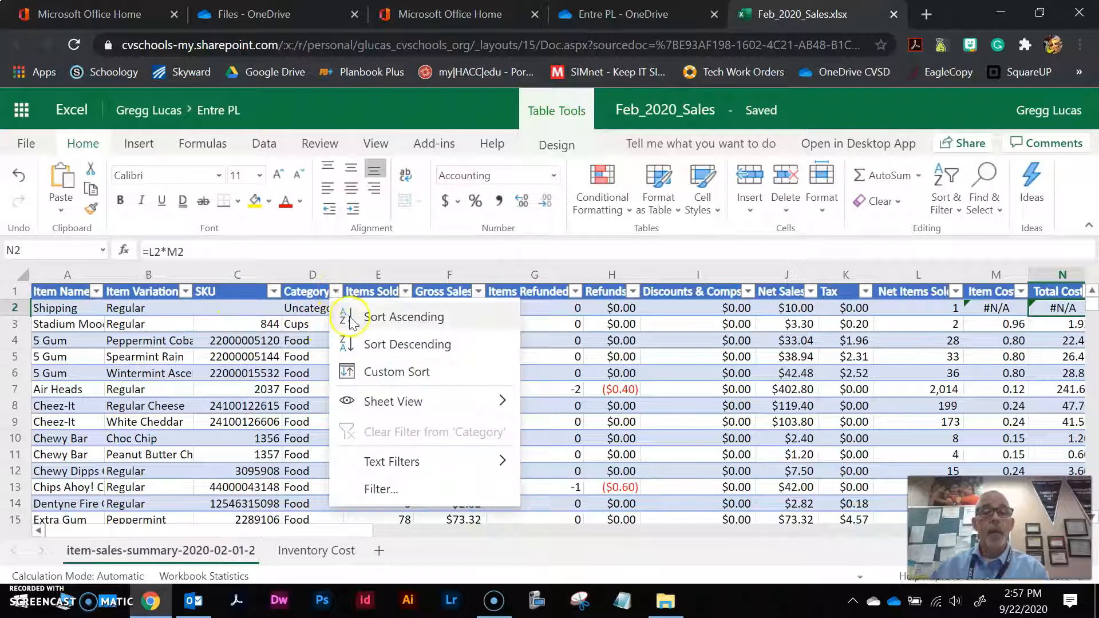
mouse_move(398, 461)
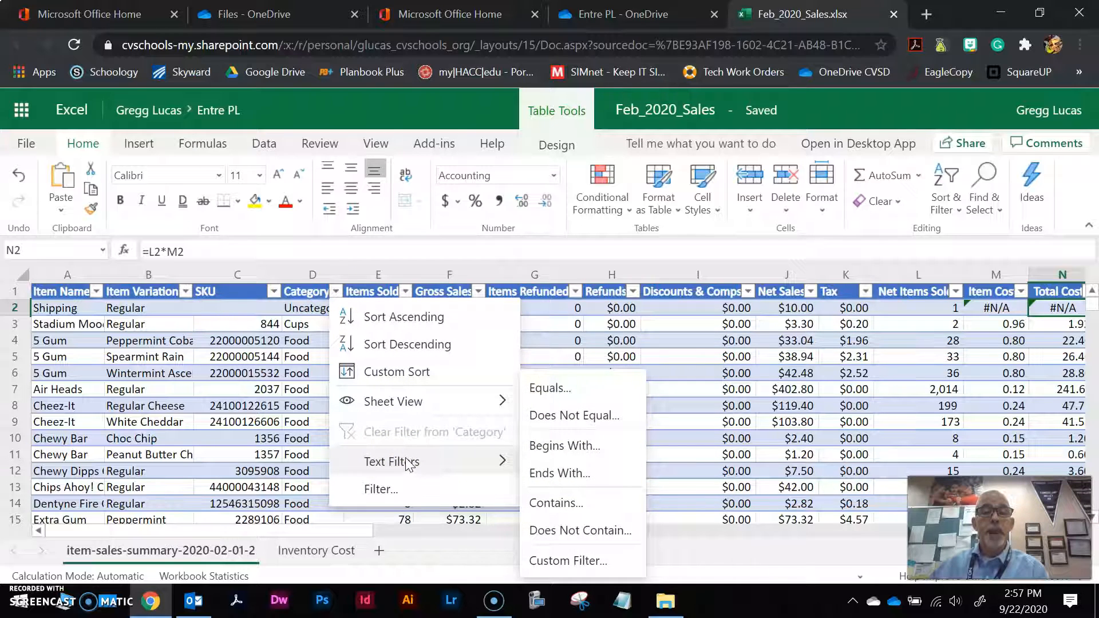
click(399, 489)
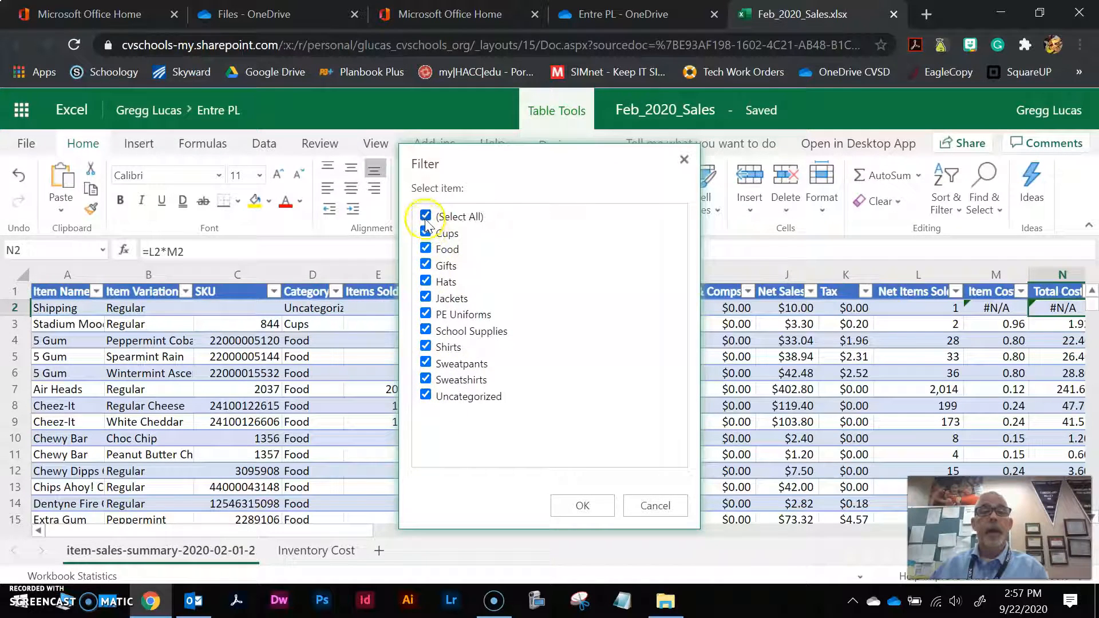
click(425, 217)
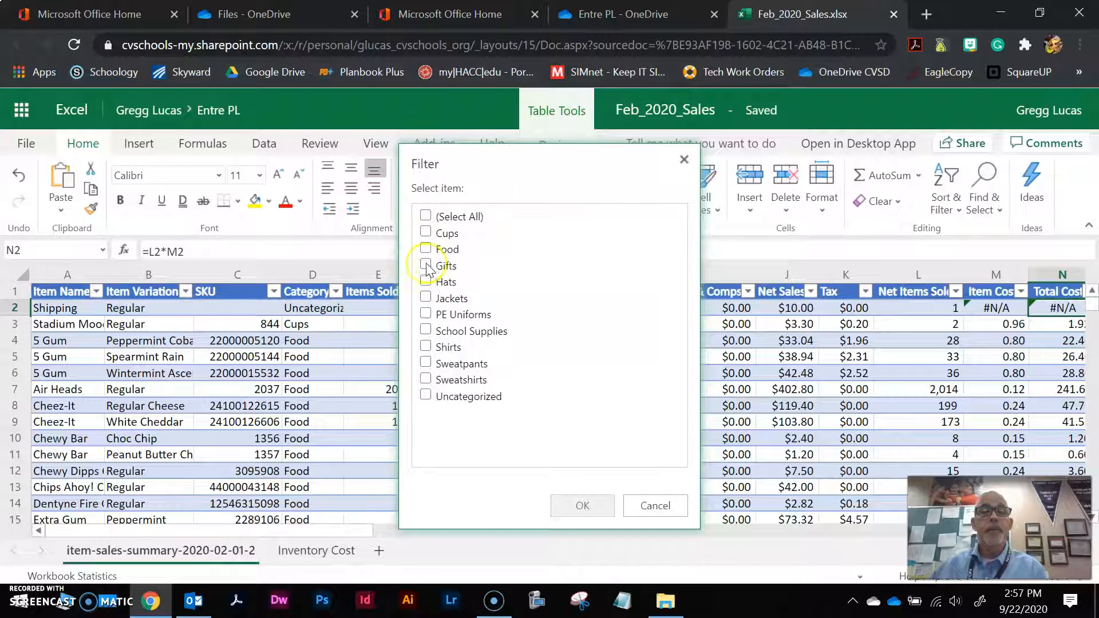
click(424, 314)
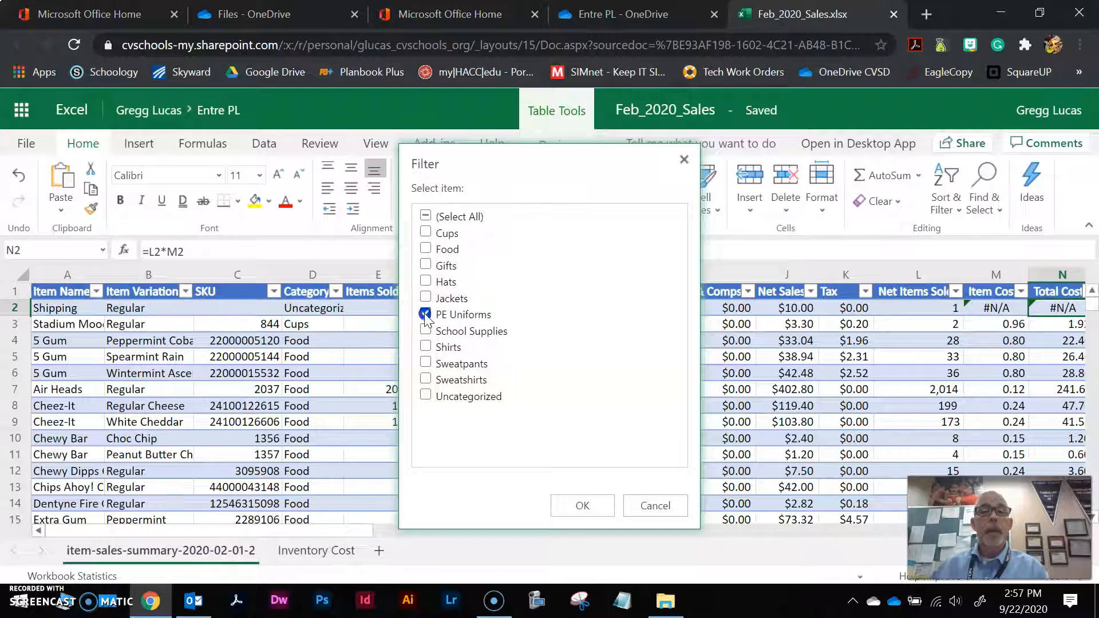
click(580, 505)
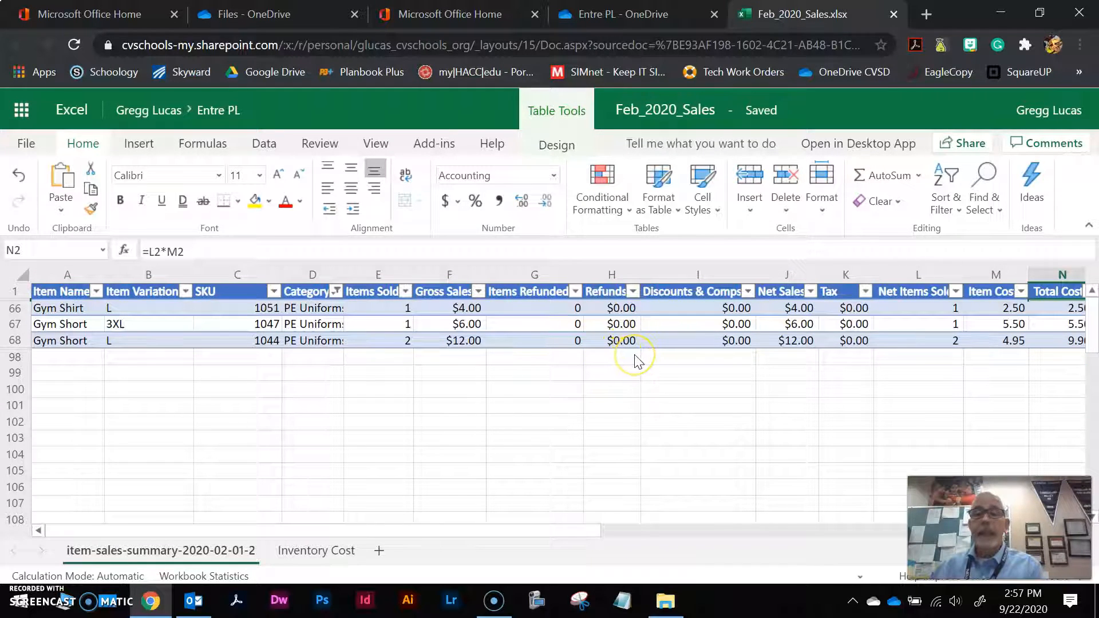
Step: Check the sums of the filtered Net Sales and Total Cost columns, one column at a time
click(784, 275)
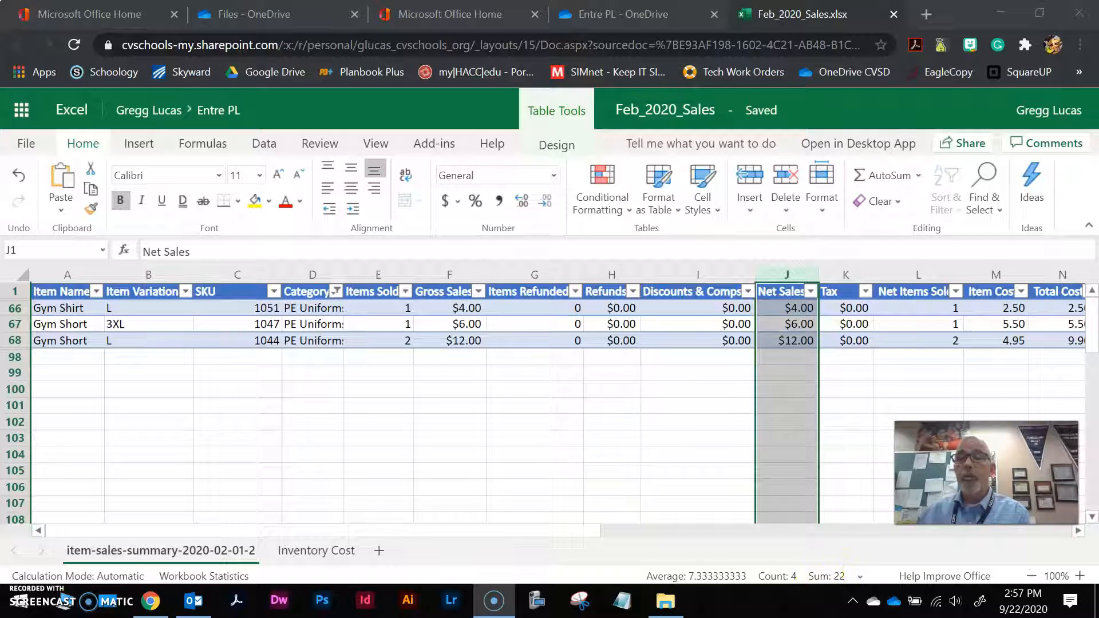
click(1059, 277)
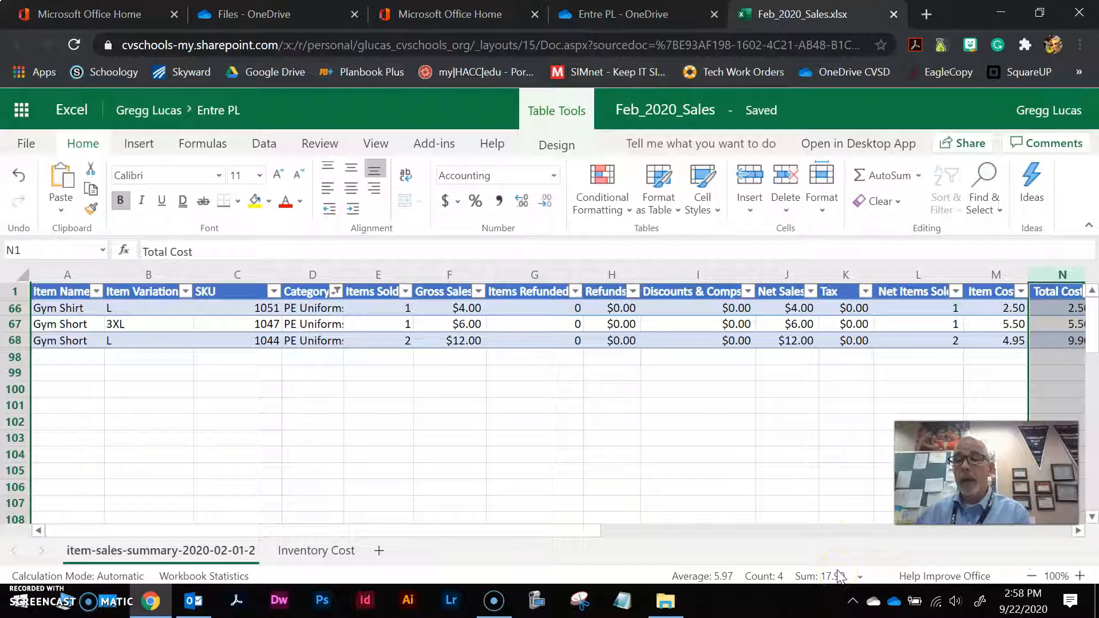
Step: Reselect all categories in the Category filter to show every row of the sales table again
click(336, 292)
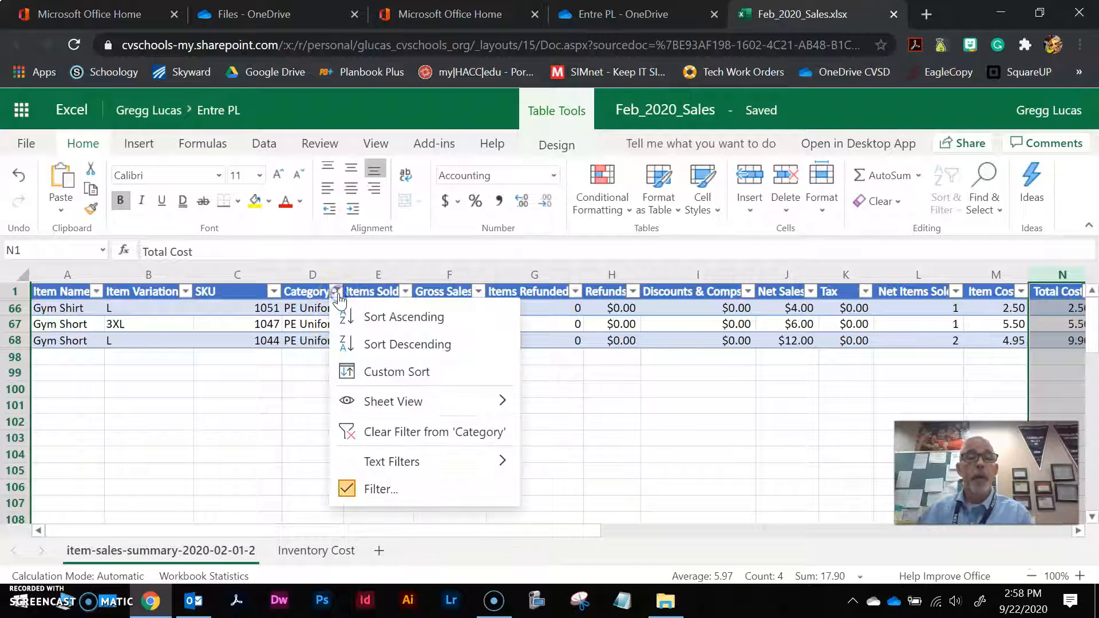
click(375, 489)
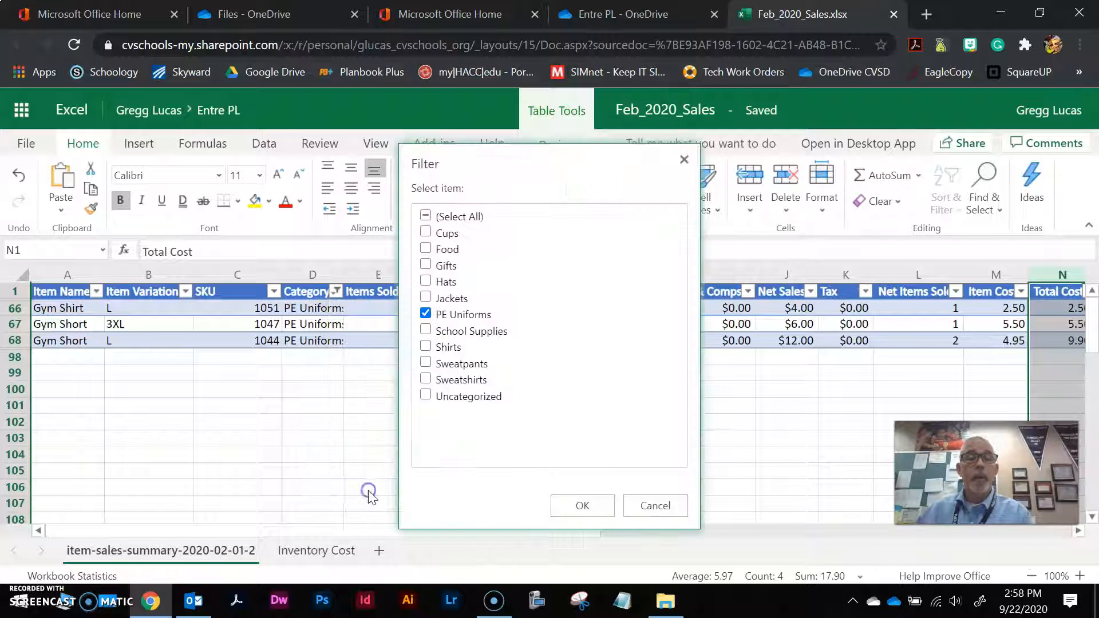
click(426, 217)
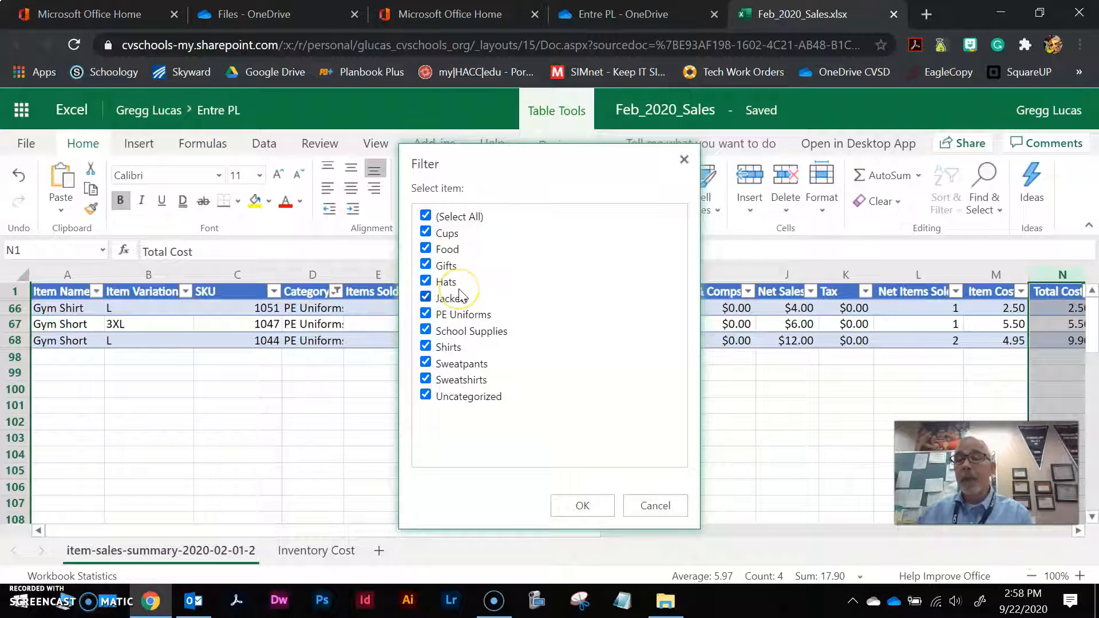
click(580, 505)
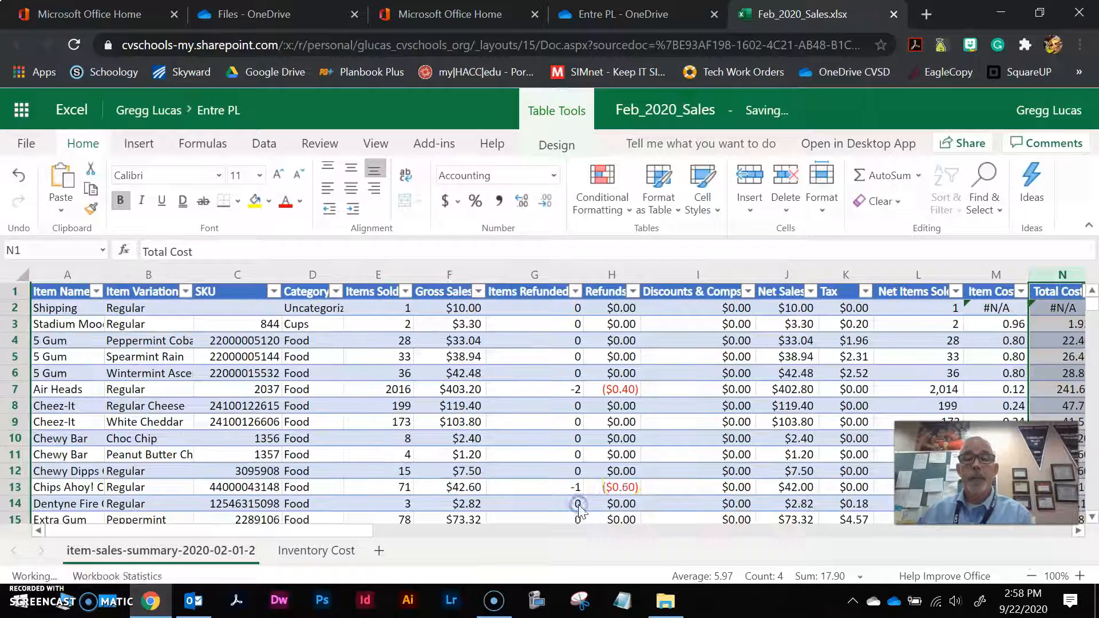
click(647, 423)
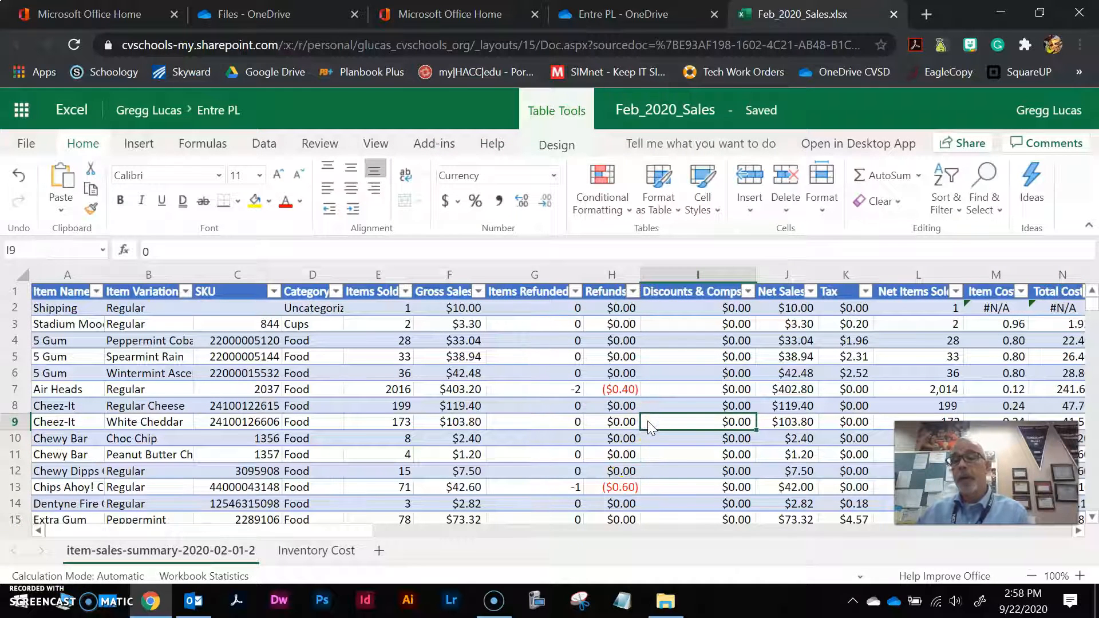